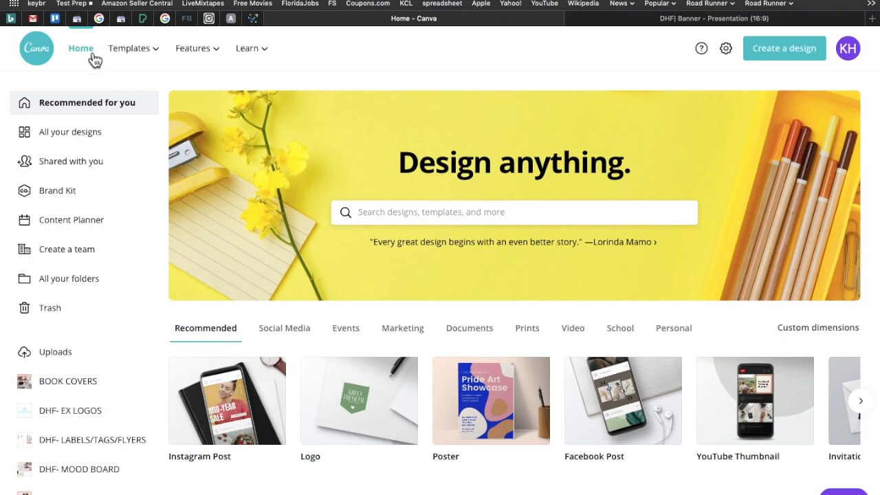
Browse the business presentation templates and create a blank Presentation (16:9) design.
{"action": "mouse_move", "coordinate": [116, 53]}
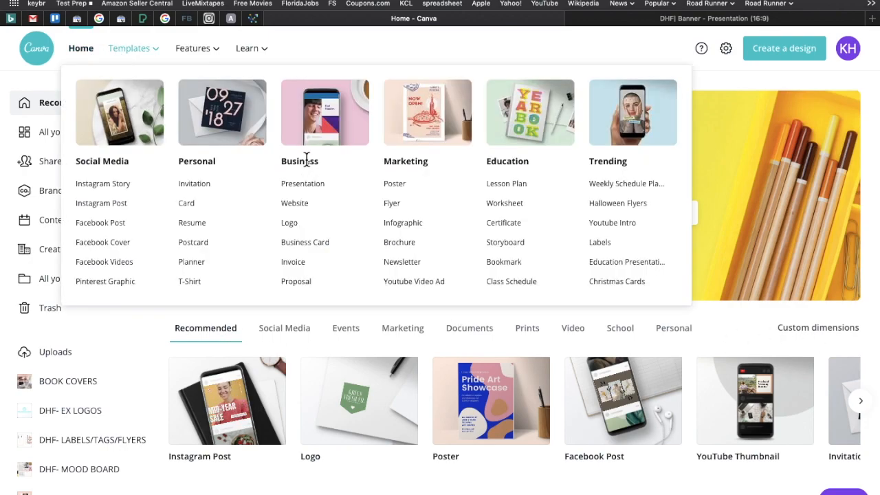
{"action": "left_click", "coordinate": [305, 191]}
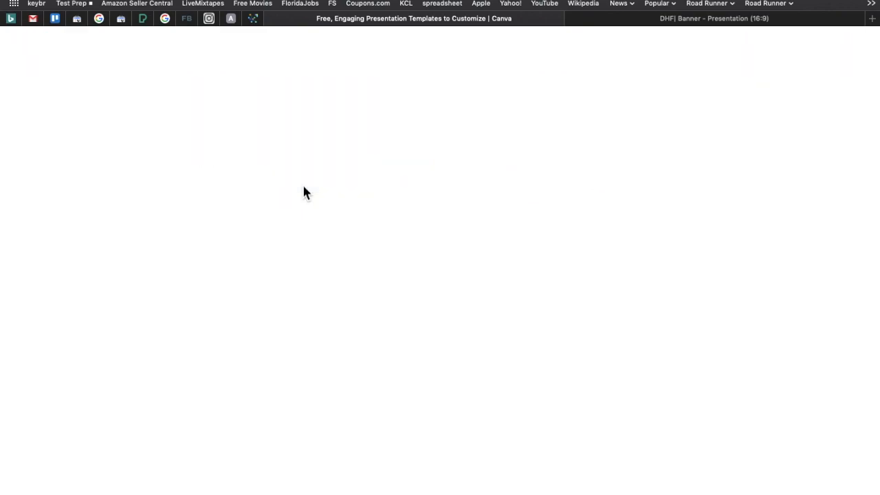
{"action": "scroll", "coordinate": [529, 353], "scroll_direction": "down", "scroll_amount": 5}
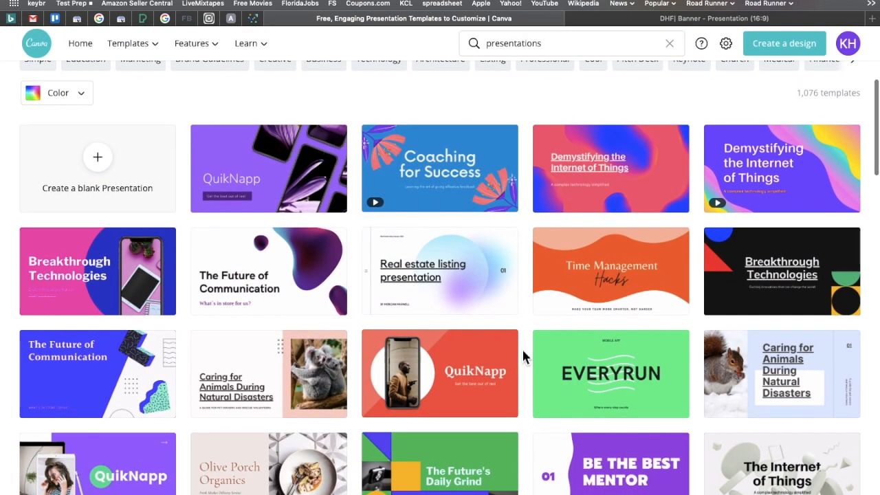
{"action": "scroll", "coordinate": [522, 355], "scroll_direction": "up", "scroll_amount": 4}
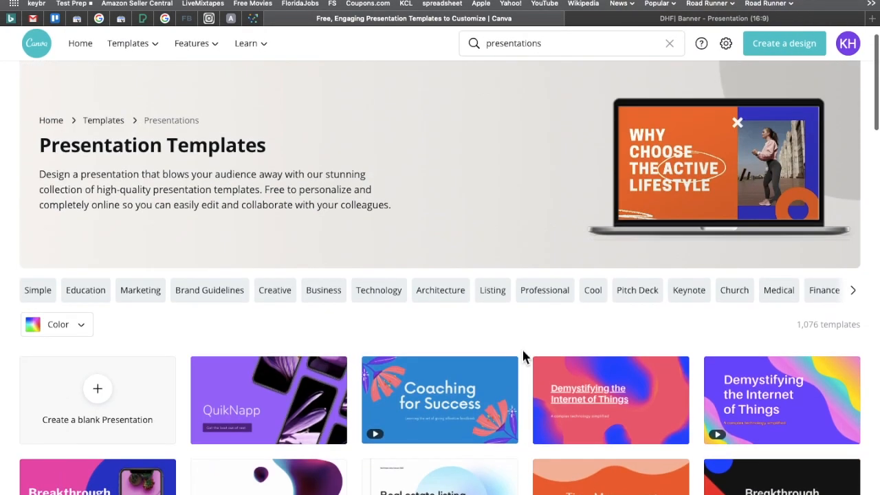
{"action": "scroll", "coordinate": [522, 356], "scroll_direction": "down", "scroll_amount": 2}
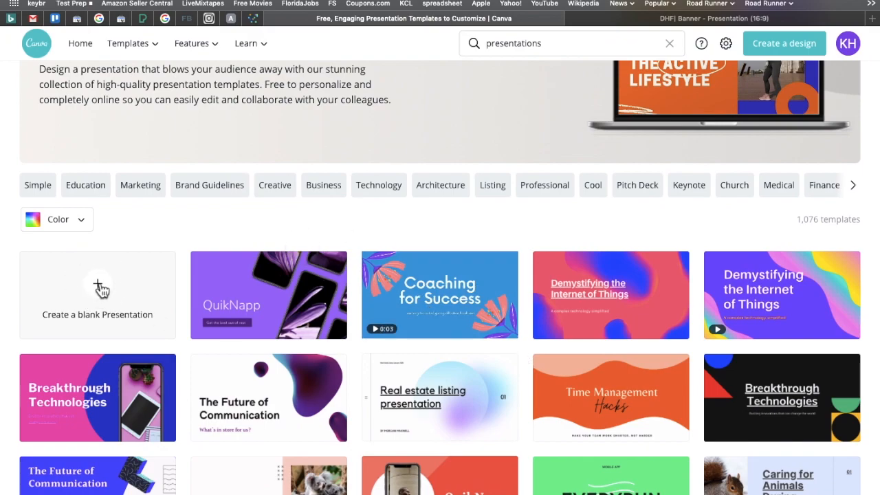
{"action": "left_click", "coordinate": [98, 287]}
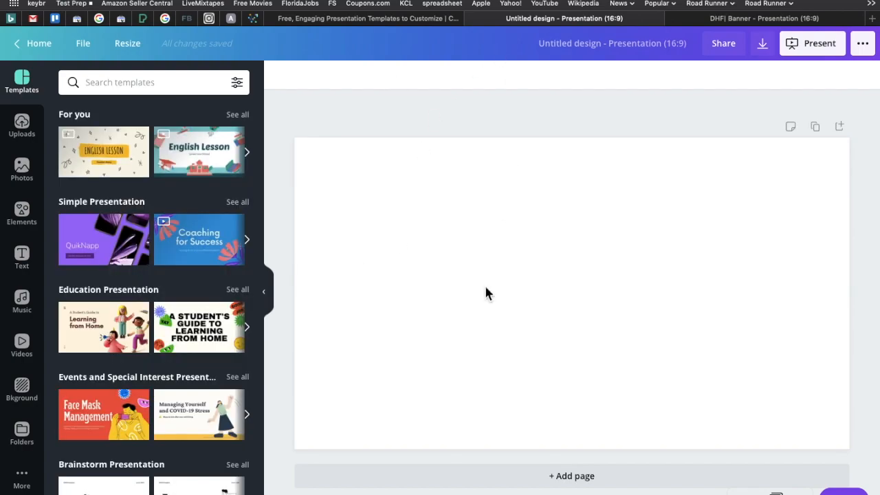
Add a single-image grid to the blank page and narrow it to about 40% of the width along the page's right edge.
{"action": "left_click", "coordinate": [558, 272]}
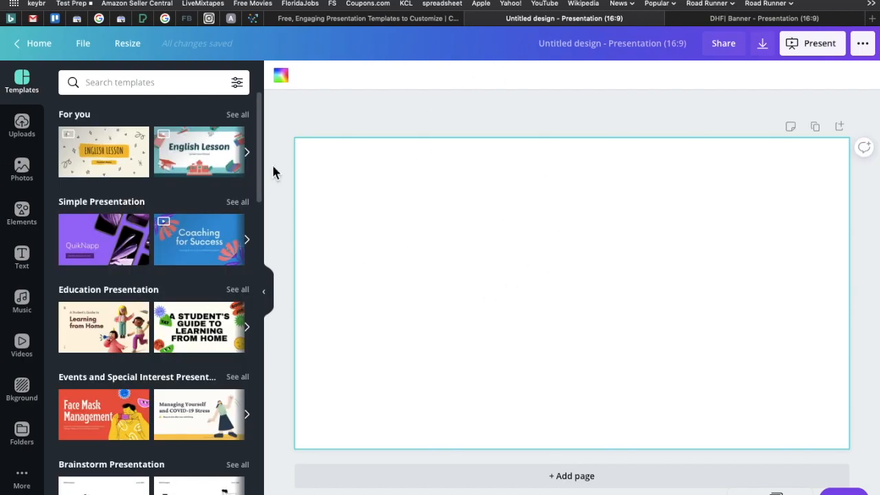
{"action": "left_click", "coordinate": [31, 212]}
{"action": "scroll", "coordinate": [145, 280], "scroll_direction": "down", "scroll_amount": 10}
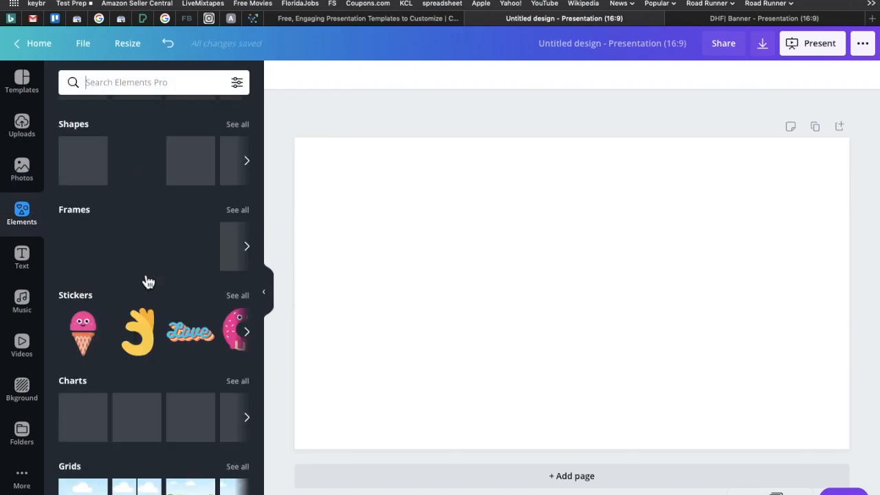
{"action": "left_click", "coordinate": [79, 311]}
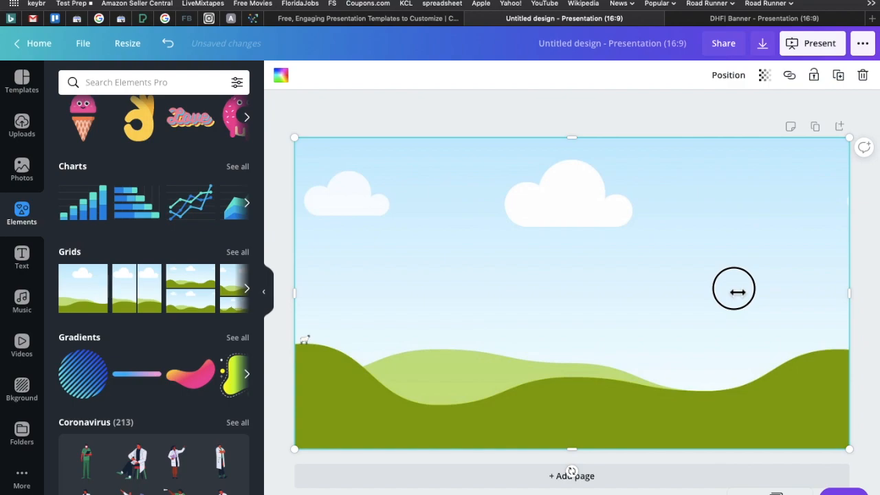
{"action": "left_click_drag", "start_coordinate": [733, 292], "coordinate": [624, 310]}
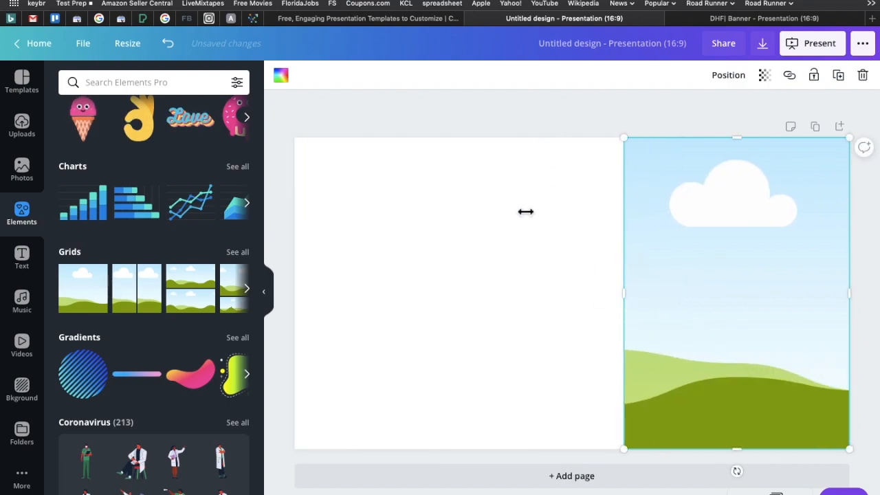
Fill the right-hand grid with the uploaded close-up portrait of the woman with long wavy black hair and white shirt.
{"action": "left_click", "coordinate": [21, 126]}
{"action": "scroll", "coordinate": [130, 364], "scroll_direction": "down", "scroll_amount": 10}
{"action": "scroll", "coordinate": [130, 363], "scroll_direction": "down", "scroll_amount": 5}
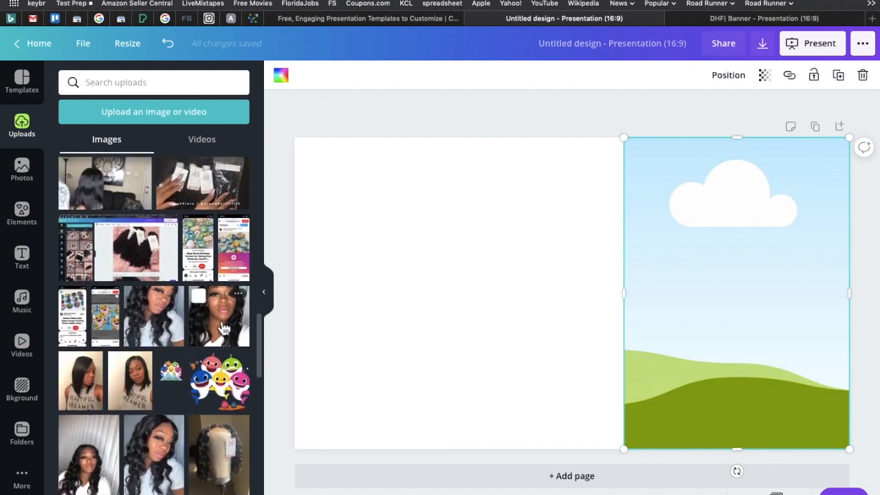
{"action": "left_click_drag", "start_coordinate": [678, 286], "coordinate": [679, 286]}
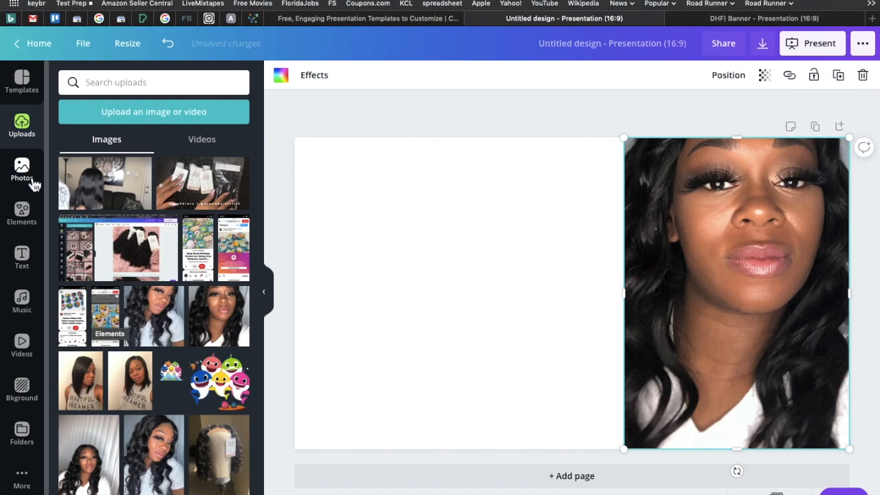
Add a second single-image grid, shrink it to about a third of the page width, and center it on the page.
{"action": "left_click", "coordinate": [25, 217]}
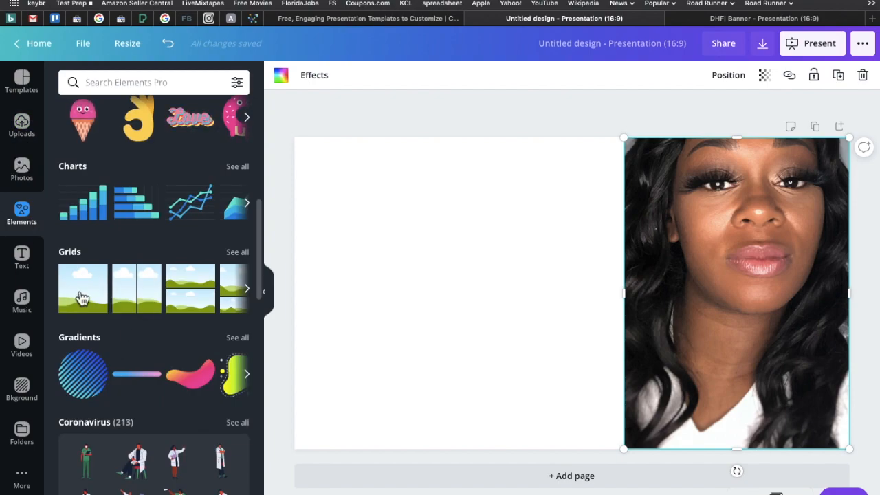
{"action": "left_click", "coordinate": [81, 297]}
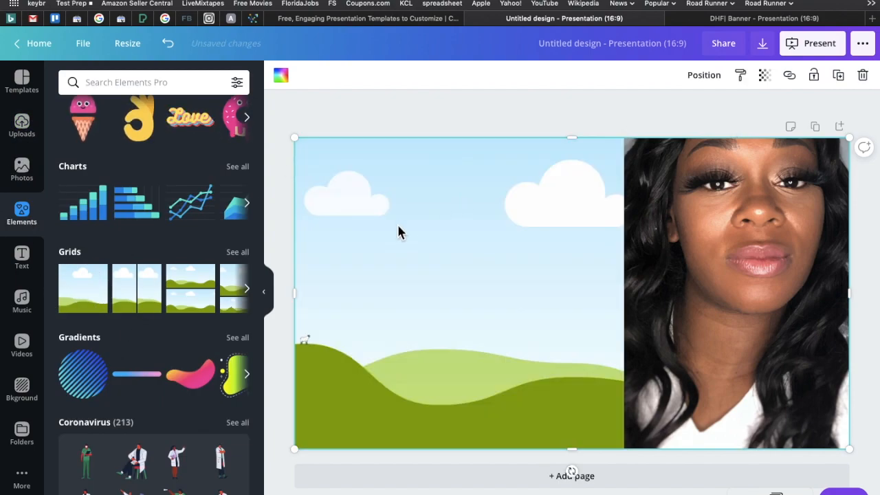
{"action": "left_click_drag", "start_coordinate": [296, 295], "coordinate": [546, 295]}
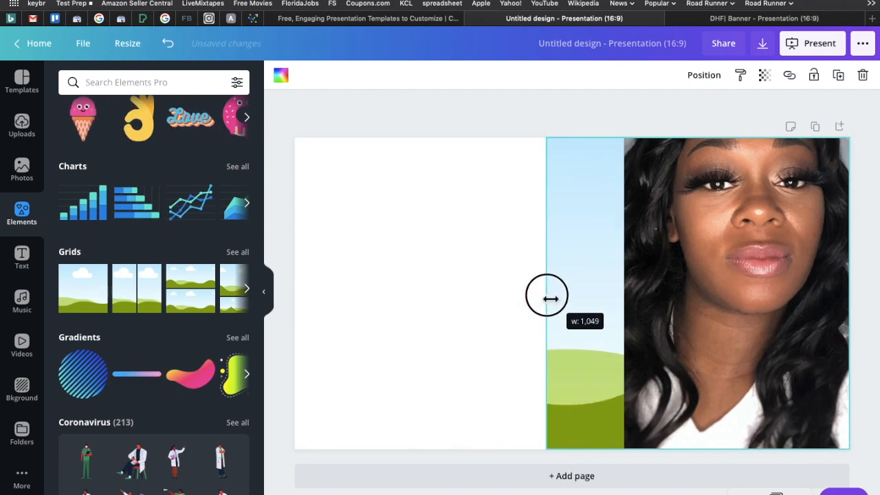
{"action": "left_click_drag", "start_coordinate": [589, 257], "coordinate": [422, 275]}
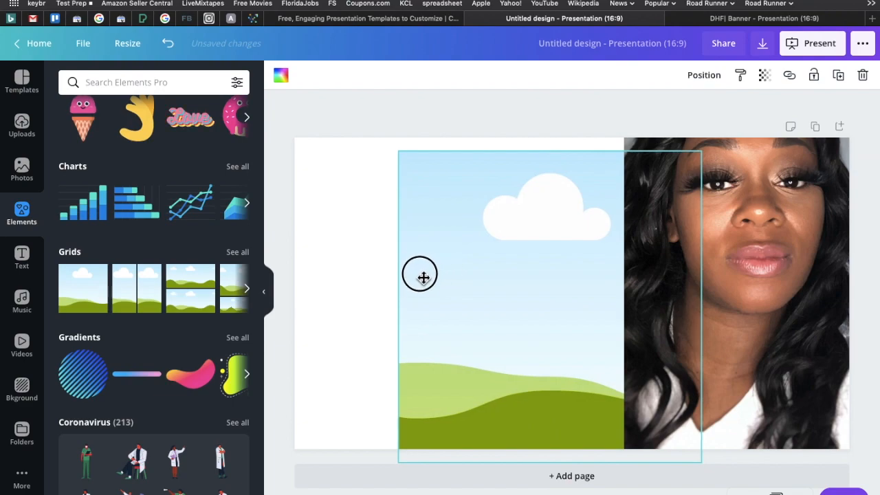
{"action": "left_click_drag", "start_coordinate": [686, 313], "coordinate": [572, 248]}
{"action": "left_click_drag", "start_coordinate": [477, 157], "coordinate": [494, 226]}
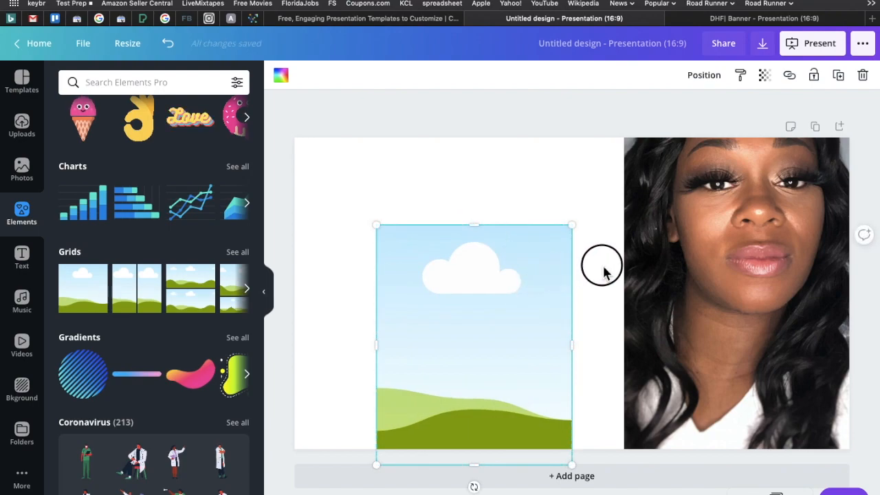
{"action": "left_click_drag", "start_coordinate": [534, 303], "coordinate": [634, 242]}
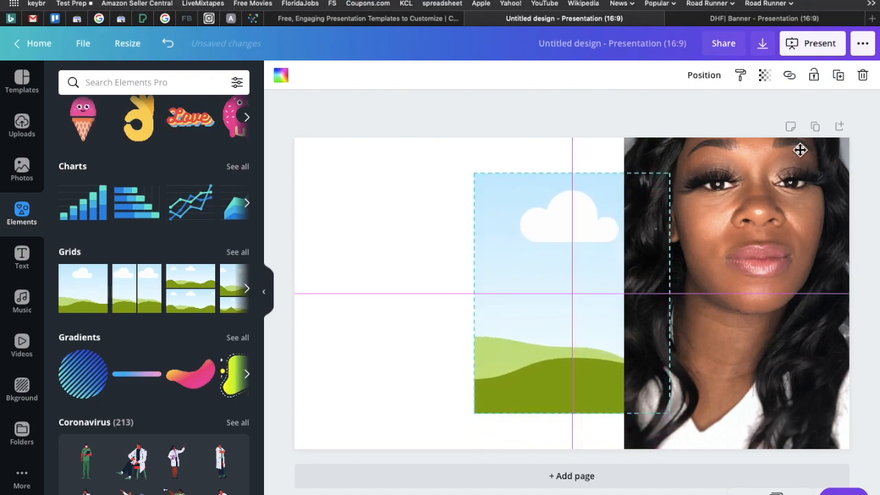
Bring the centered grid forward so it overlaps the right-hand portrait.
{"action": "left_click", "coordinate": [706, 78]}
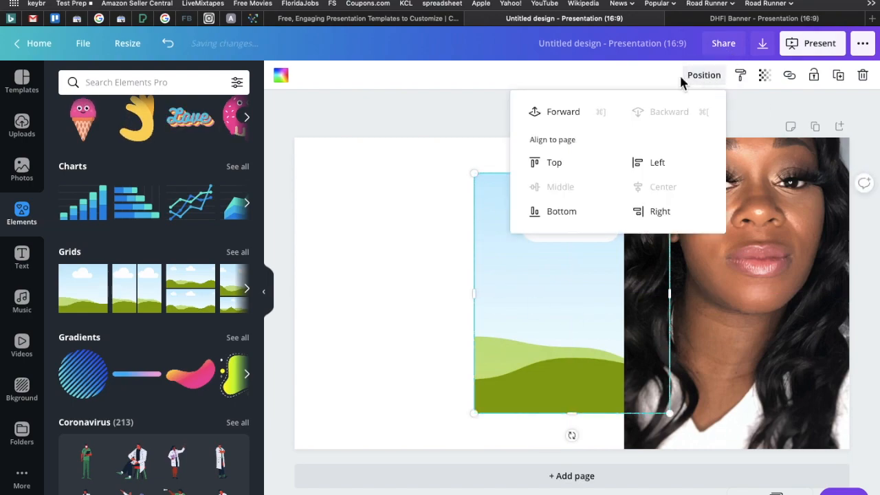
{"action": "left_click", "coordinate": [569, 113]}
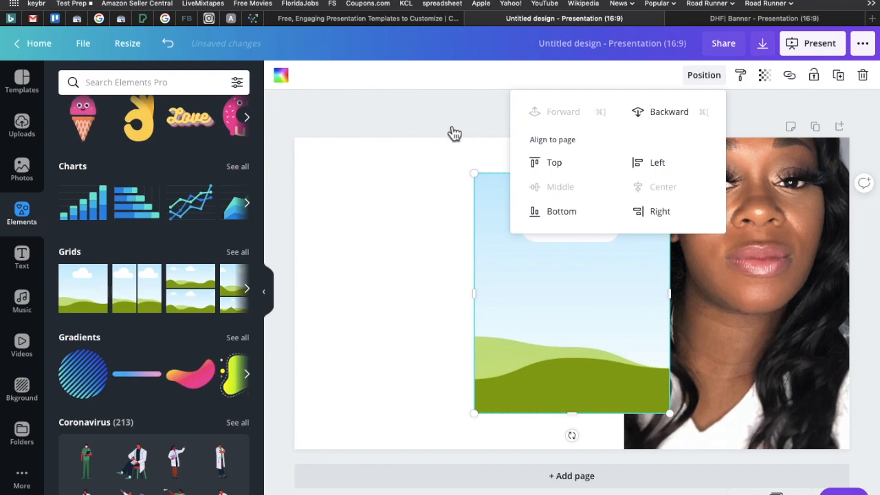
{"action": "left_click", "coordinate": [596, 236]}
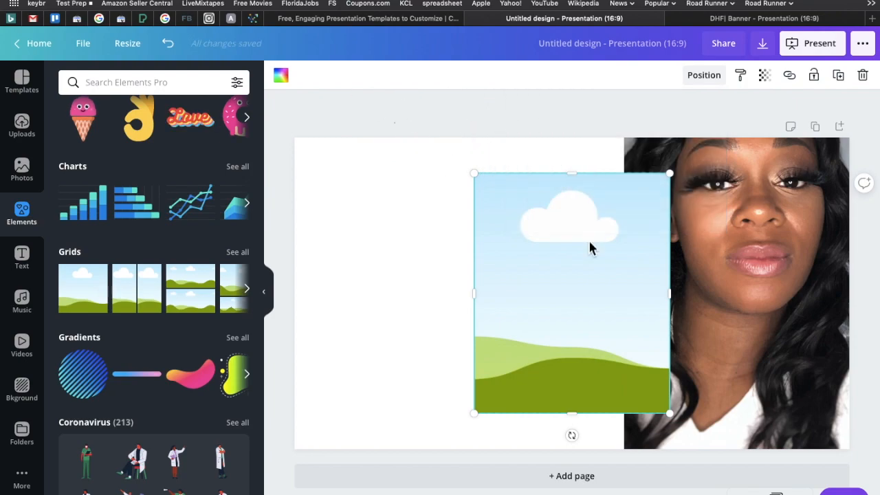
Fill the centered grid with the same uploaded close-up portrait used on the right.
{"action": "key", "text": "Escape"}
{"action": "left_click", "coordinate": [34, 129]}
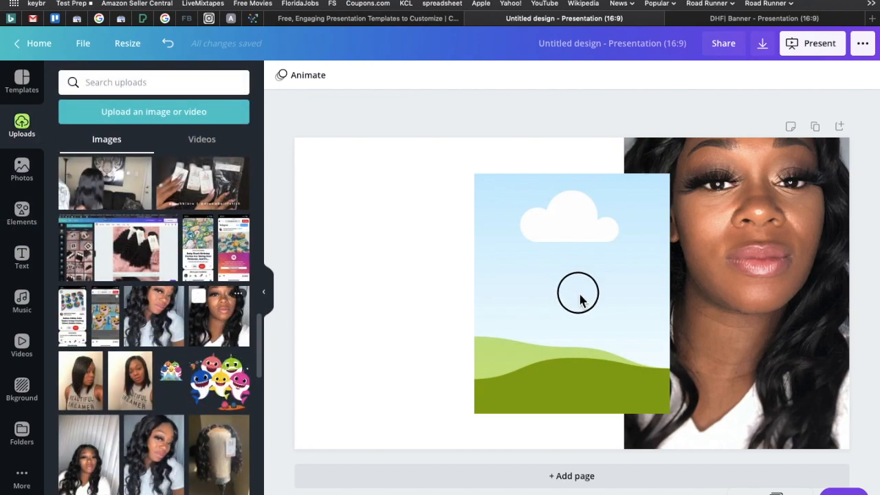
{"action": "mouse_move", "coordinate": [579, 299]}
{"action": "left_mouse_down"}
{"action": "mouse_move", "coordinate": [573, 291]}
{"action": "mouse_move", "coordinate": [588, 287]}
{"action": "left_mouse_up"}
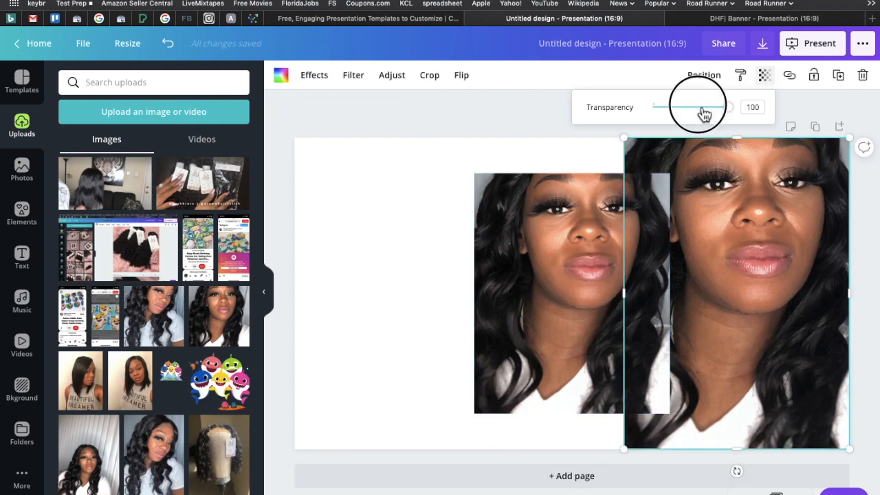
Set the transparency of the large right-hand portrait to 50.
{"action": "left_click_drag", "start_coordinate": [701, 108], "coordinate": [691, 112]}
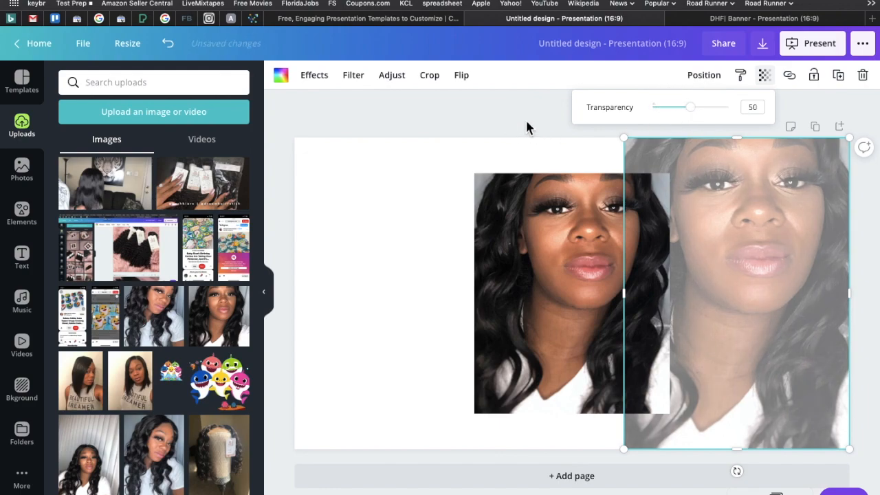
{"action": "left_click", "coordinate": [526, 127]}
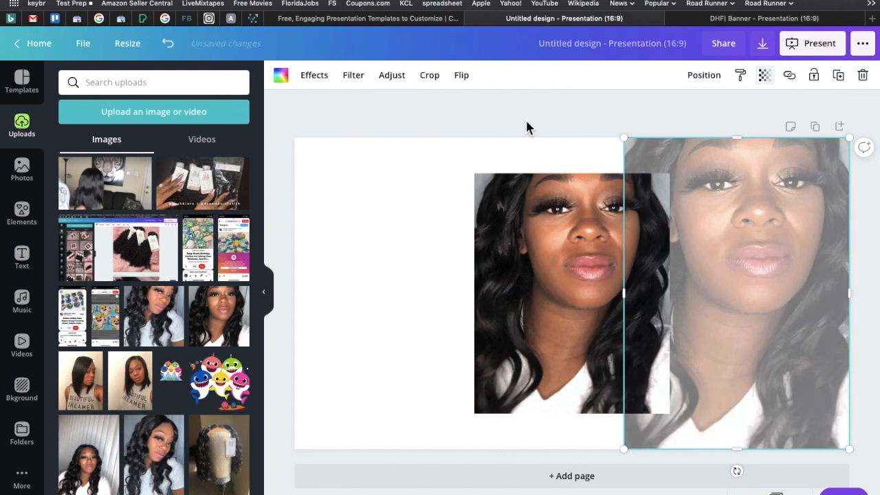
Set the page background to black from the DREAM HAIR FETISH palette.
{"action": "left_click", "coordinate": [436, 169]}
{"action": "left_click", "coordinate": [280, 81]}
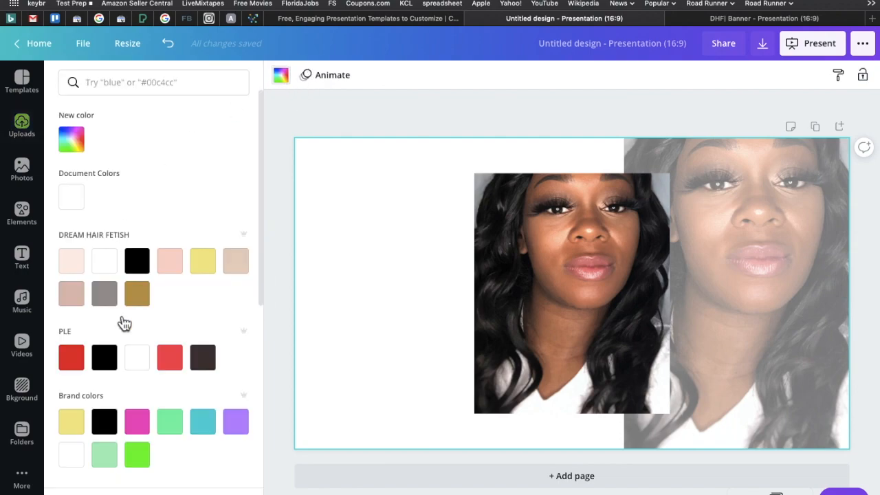
{"action": "left_click", "coordinate": [137, 267]}
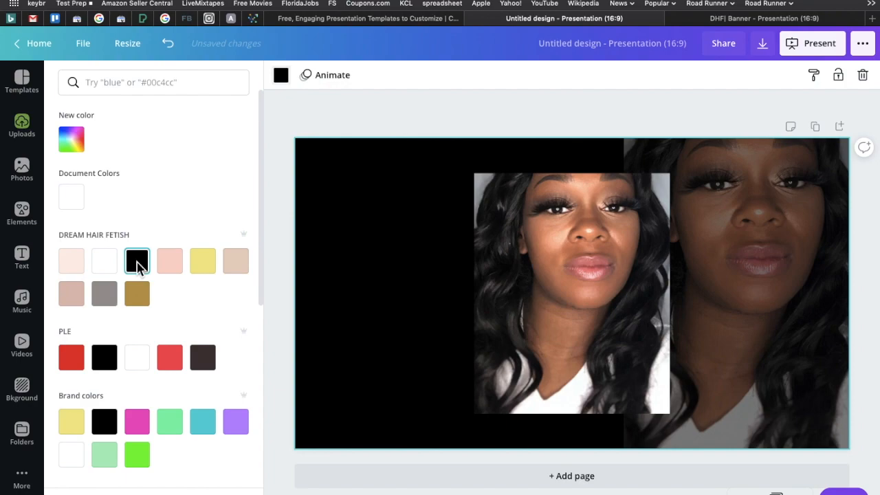
Try grey, dusty pink and dark brown as the page background, and return it to black.
{"action": "left_click", "coordinate": [104, 295]}
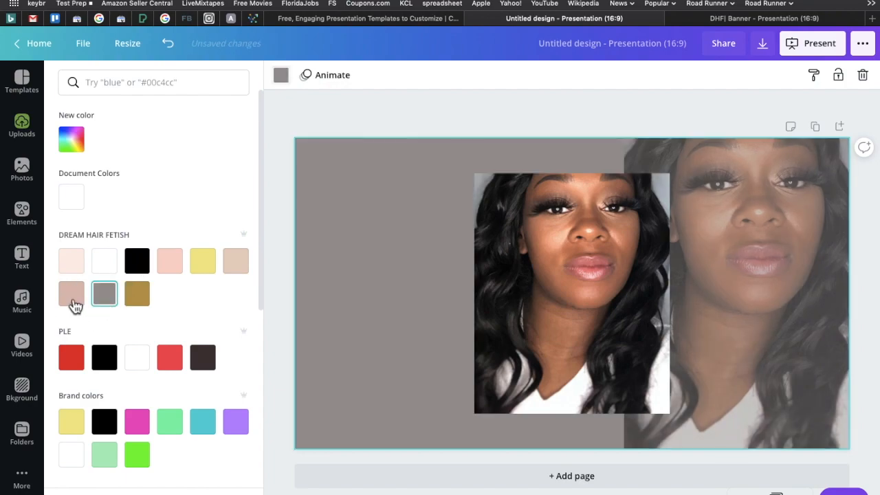
{"action": "left_click", "coordinate": [72, 296]}
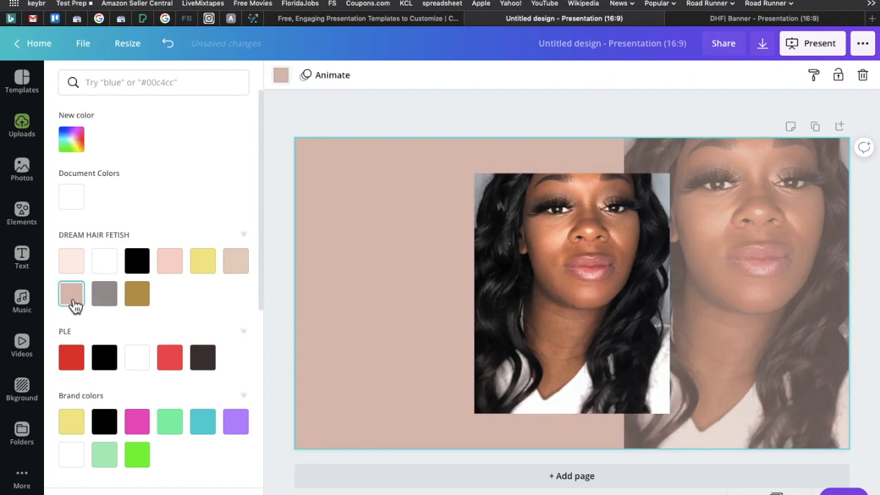
{"action": "left_click", "coordinate": [146, 267]}
{"action": "left_click", "coordinate": [212, 369]}
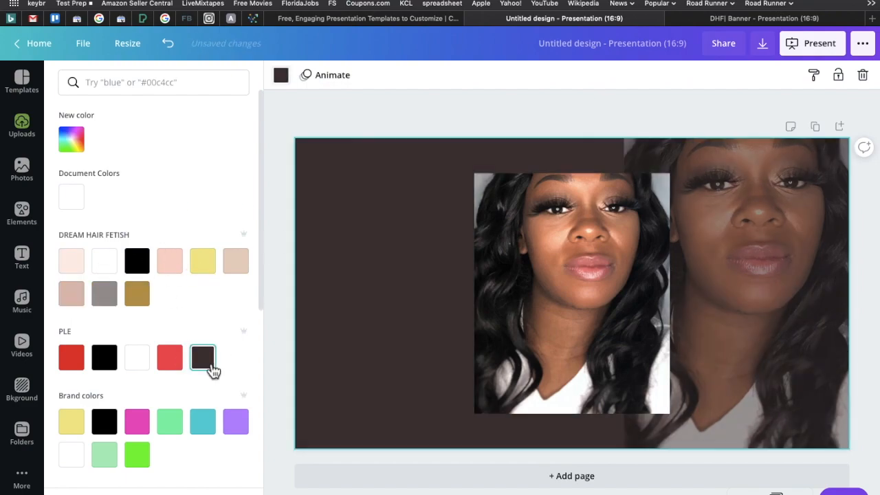
{"action": "left_click", "coordinate": [148, 266]}
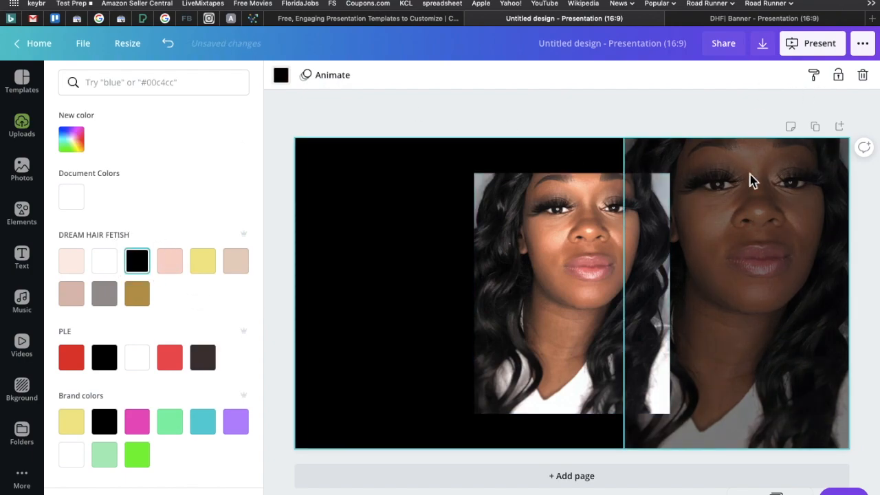
Lower the transparency value of the large right-hand portrait to 24 and reselect the portrait.
{"action": "left_click", "coordinate": [752, 208]}
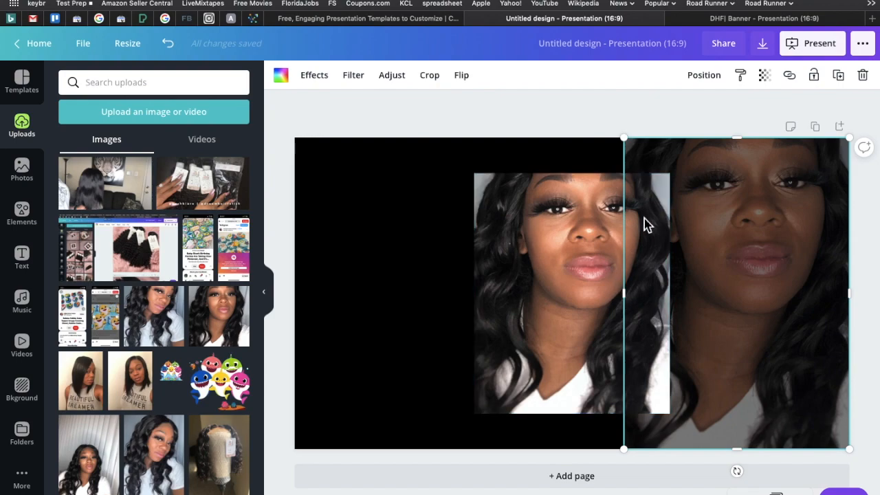
{"action": "left_click", "coordinate": [764, 75]}
{"action": "left_click_drag", "start_coordinate": [693, 111], "coordinate": [677, 117]}
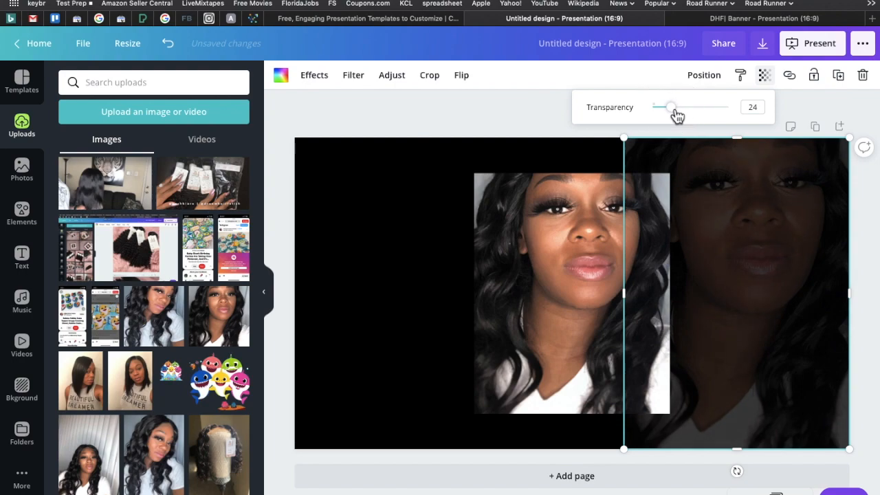
{"action": "left_click", "coordinate": [516, 112]}
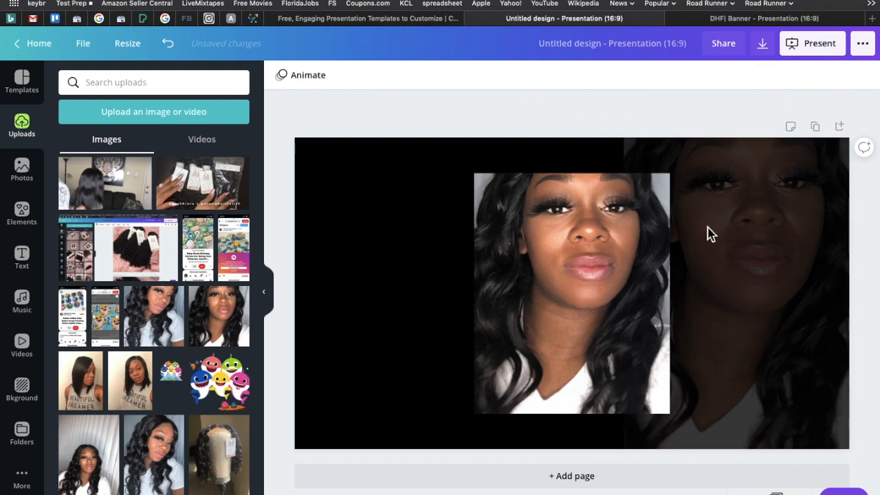
{"action": "left_click", "coordinate": [710, 417]}
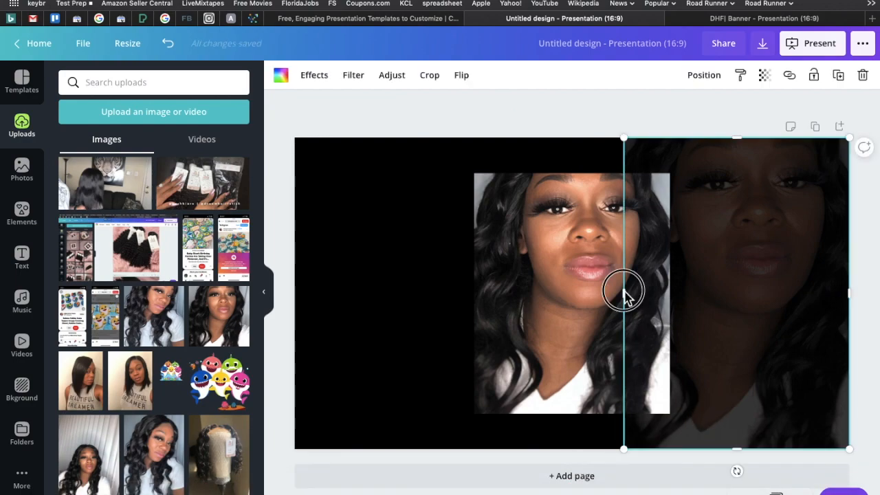
Widen the faded right-hand portrait by extending its inner edge further behind the sharp central portrait.
{"action": "left_click_drag", "start_coordinate": [623, 294], "coordinate": [608, 296]}
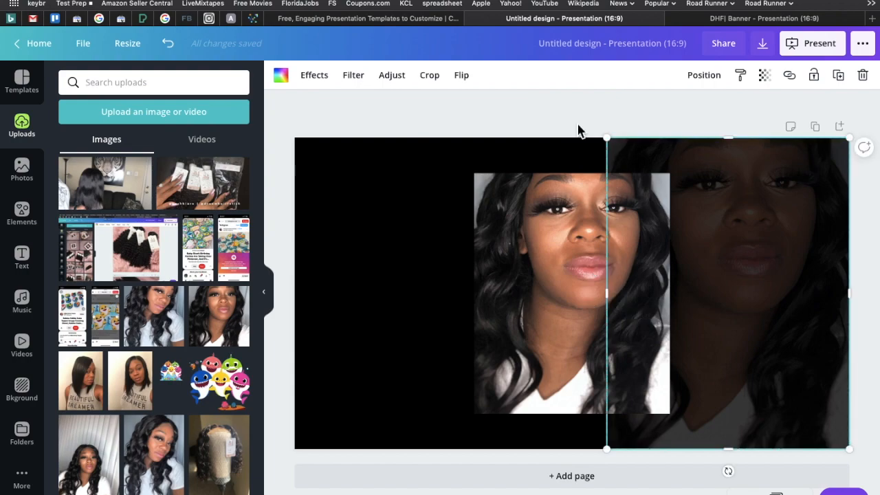
{"action": "left_click", "coordinate": [577, 130]}
Try the Greyscale and Nordic filters on the sharp central portrait and settle on The blues.
{"action": "left_click", "coordinate": [519, 296]}
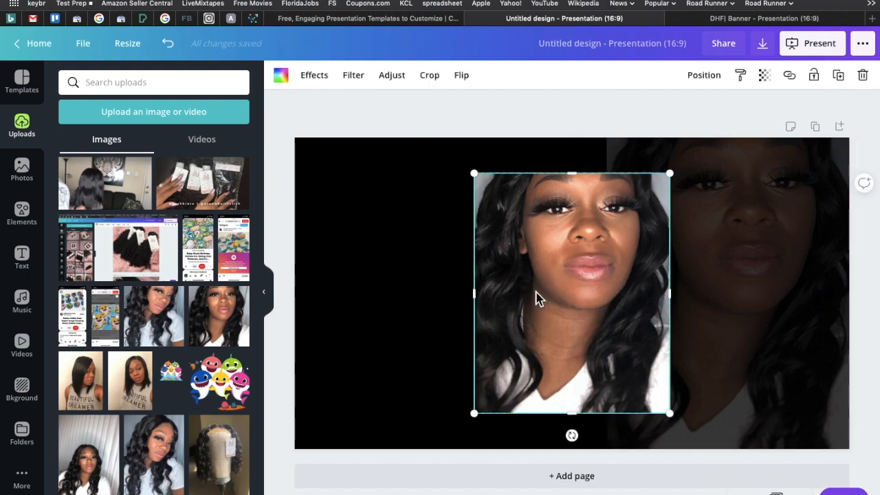
{"action": "left_click", "coordinate": [353, 77]}
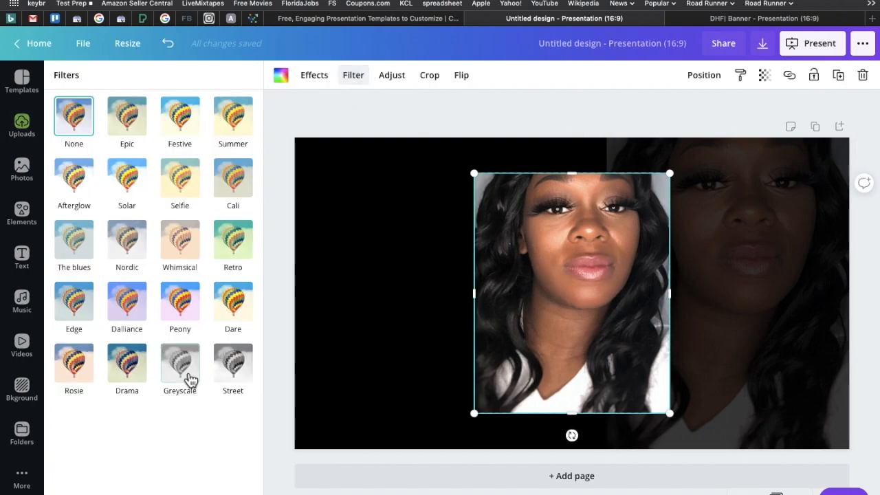
{"action": "left_click", "coordinate": [191, 380]}
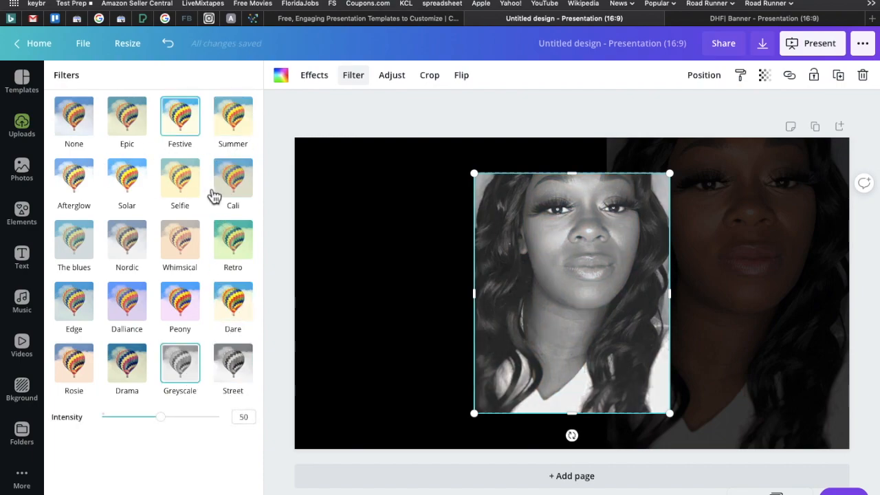
{"action": "left_click", "coordinate": [126, 238]}
{"action": "left_click", "coordinate": [75, 240]}
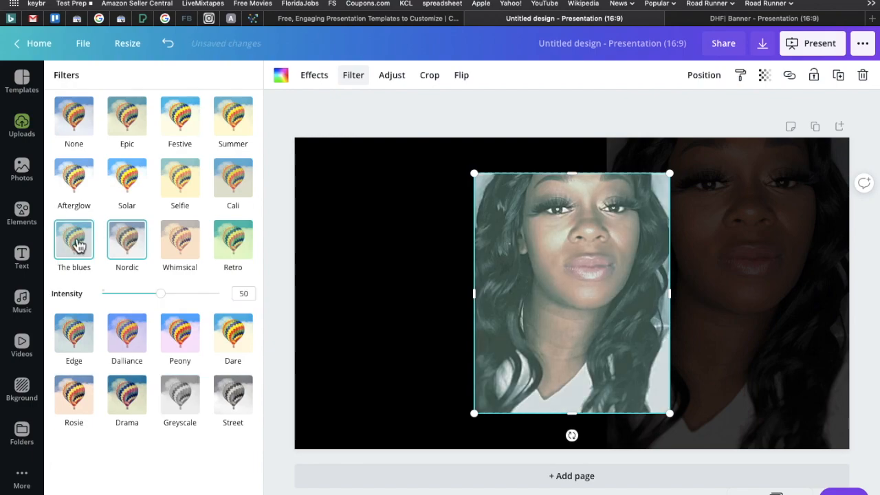
Reduce the intensity of The blues filter on the central portrait to 39 and deselect the portrait.
{"action": "left_click", "coordinate": [164, 294]}
{"action": "left_click_drag", "start_coordinate": [169, 297], "coordinate": [150, 304]}
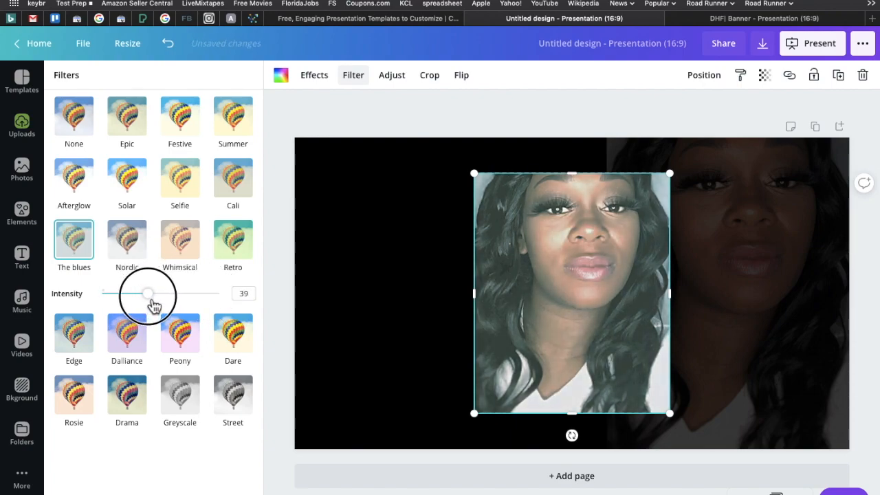
{"action": "left_click", "coordinate": [283, 285]}
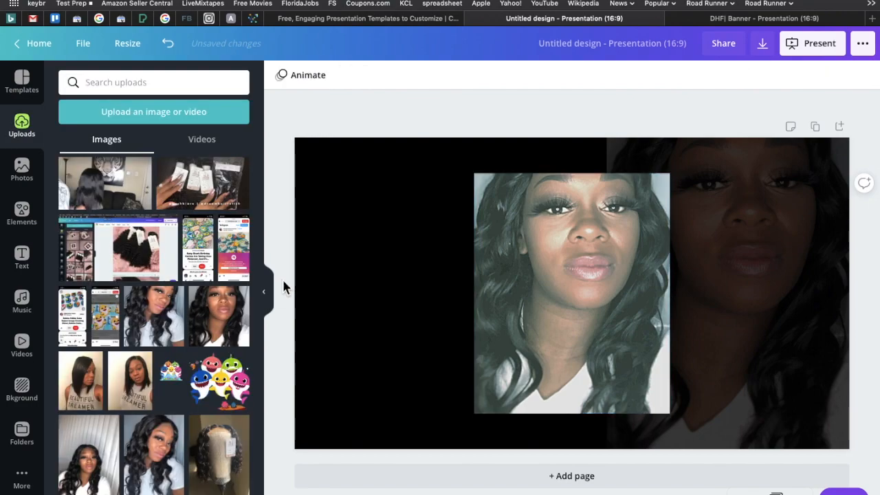
{"action": "left_click", "coordinate": [757, 242]}
{"action": "left_click", "coordinate": [554, 112]}
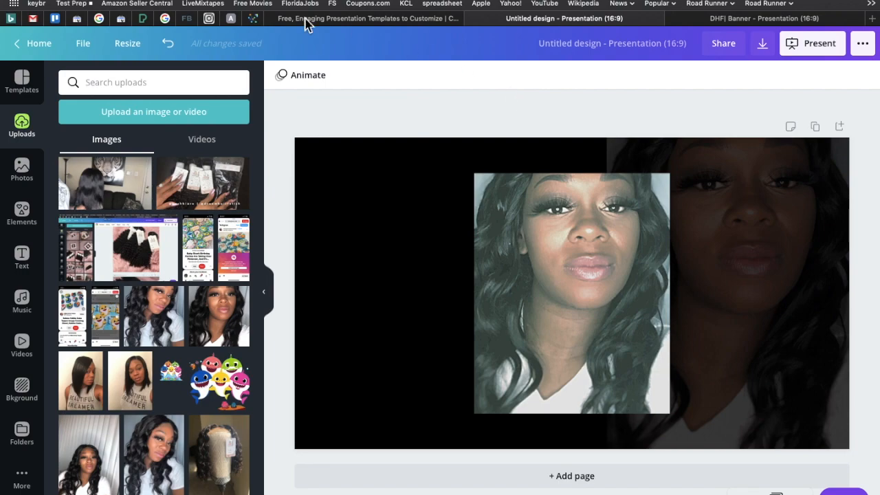
Add a heading to the page with the text "Dream Hair Fetish".
{"action": "left_click", "coordinate": [25, 261]}
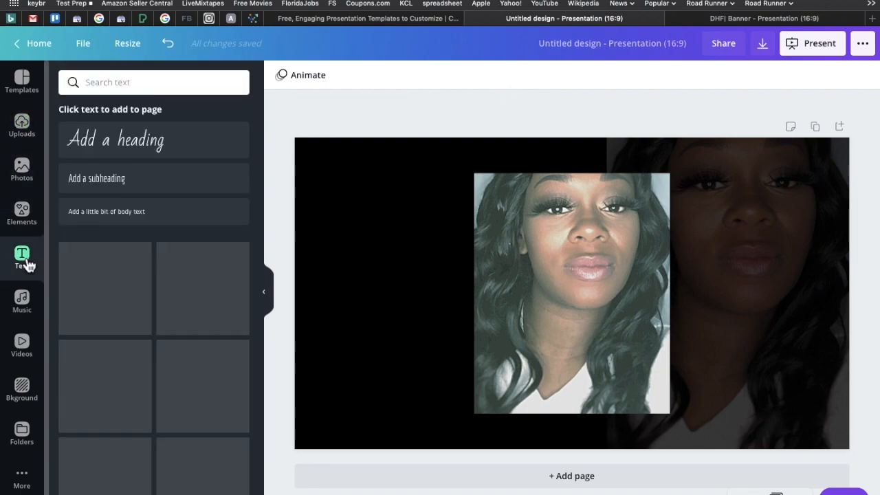
{"action": "left_click", "coordinate": [159, 149]}
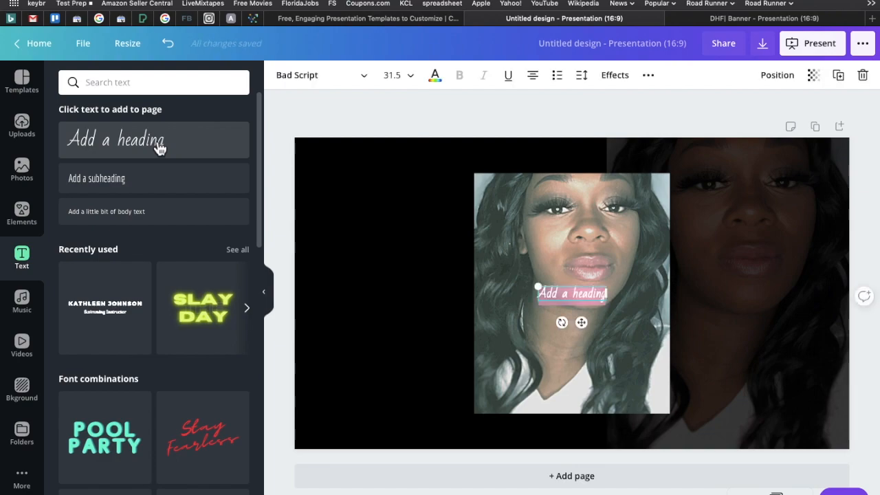
{"action": "type", "text": "dh"}
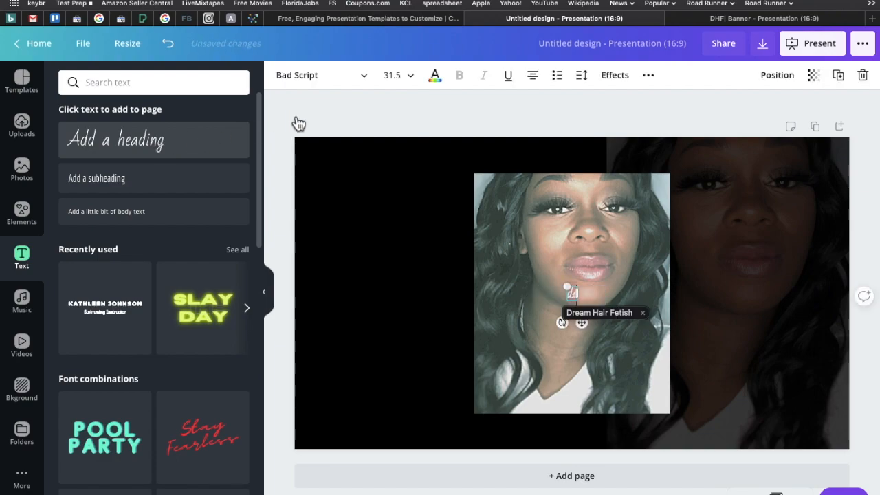
{"action": "key", "text": "Return"}
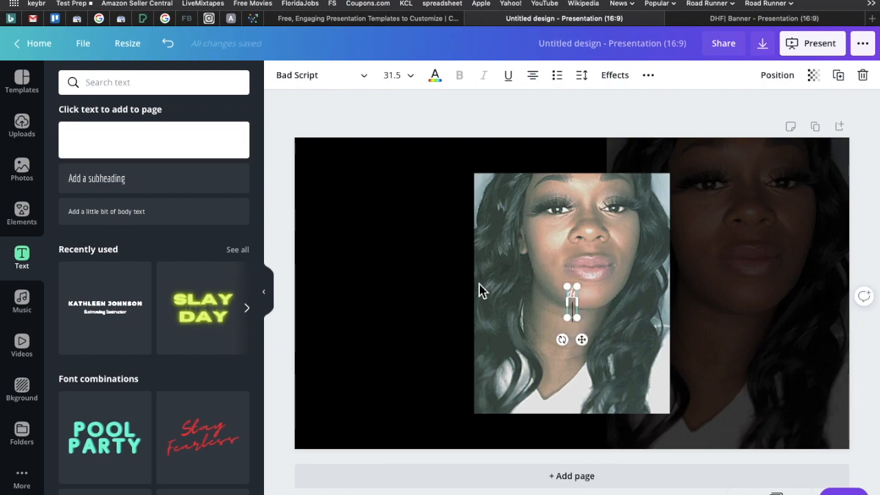
{"action": "key", "text": "BackSpace"}
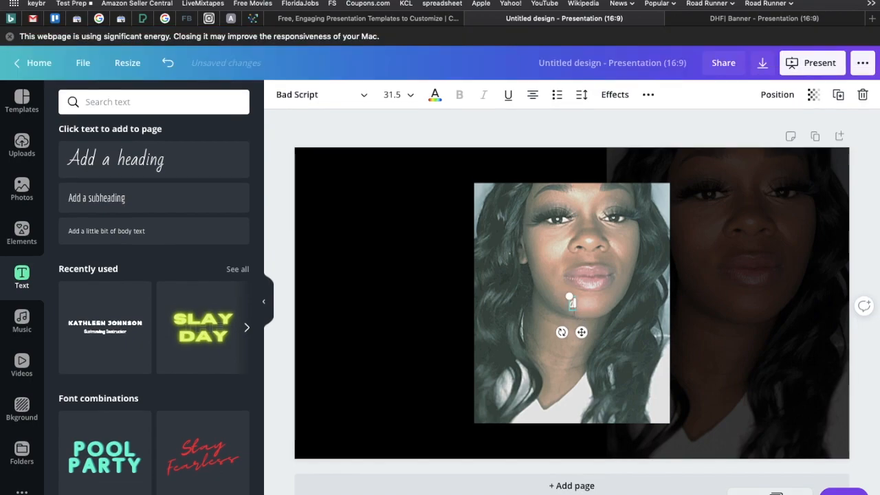
{"action": "type", "text": "hf"}
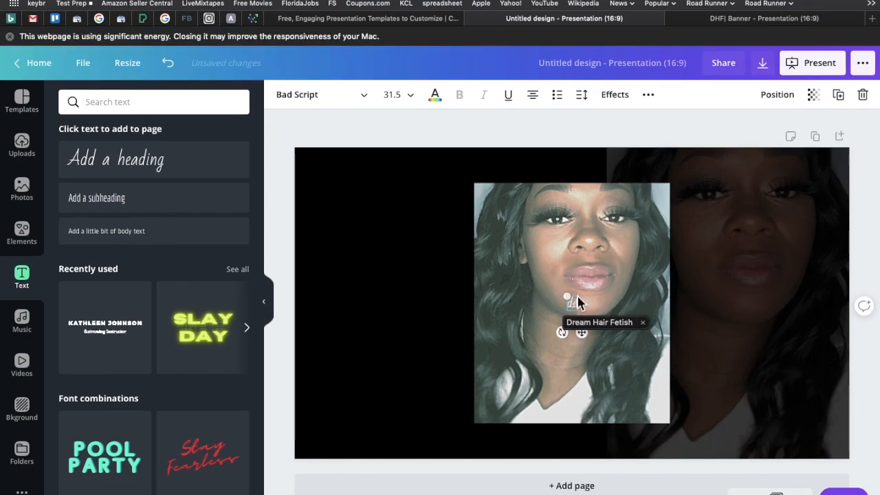
{"action": "left_click", "coordinate": [585, 321]}
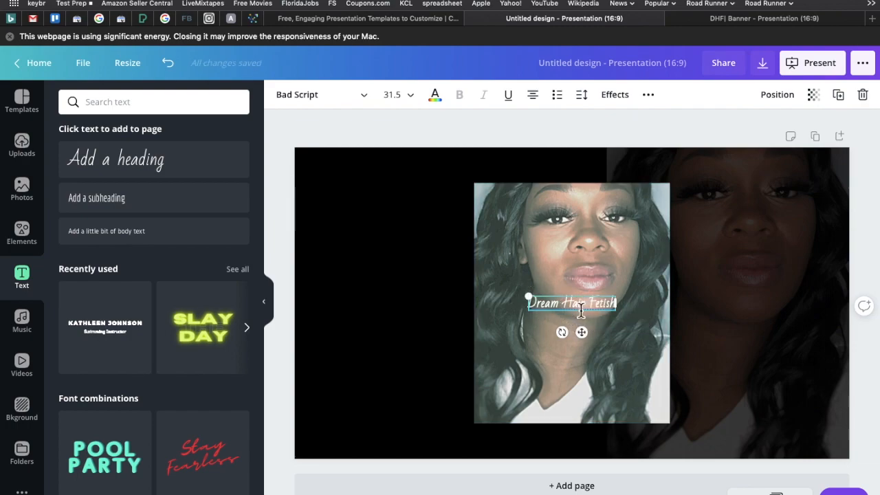
Break the heading onto three lines, with Dream, Hair and Fetish each on its own line.
{"action": "key", "text": "Return"}
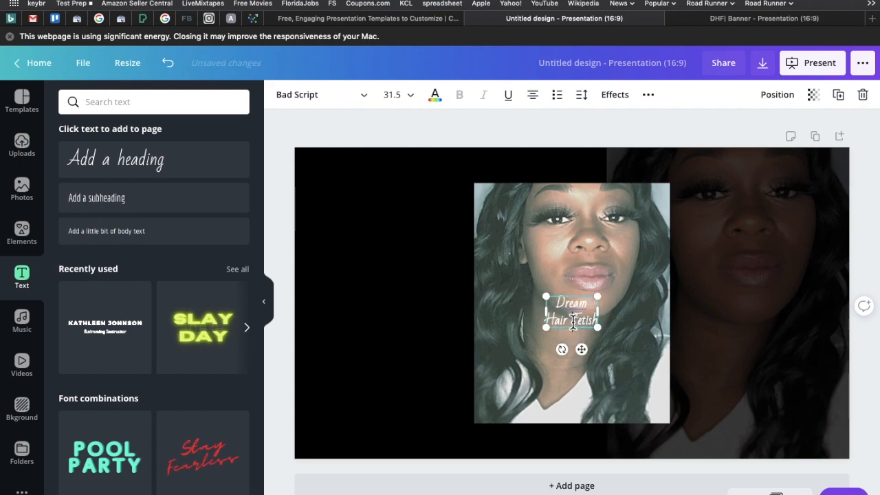
{"action": "key", "text": "Return"}
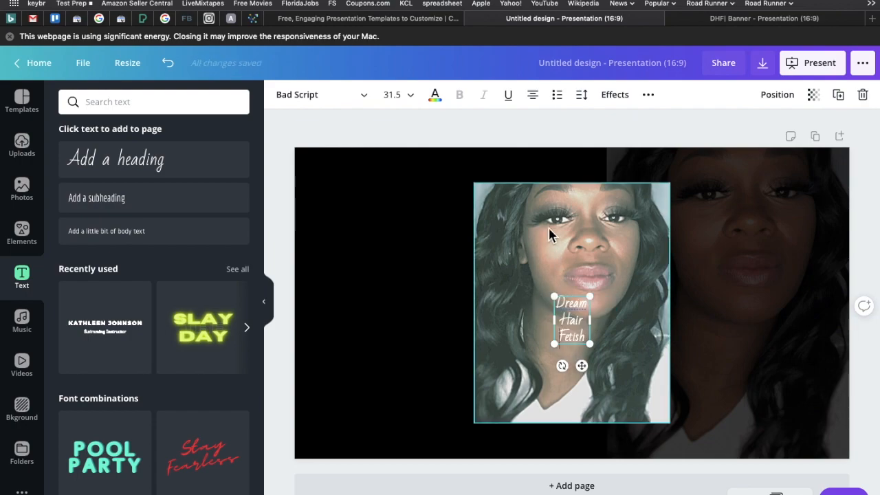
{"action": "key", "text": "BackSpace"}
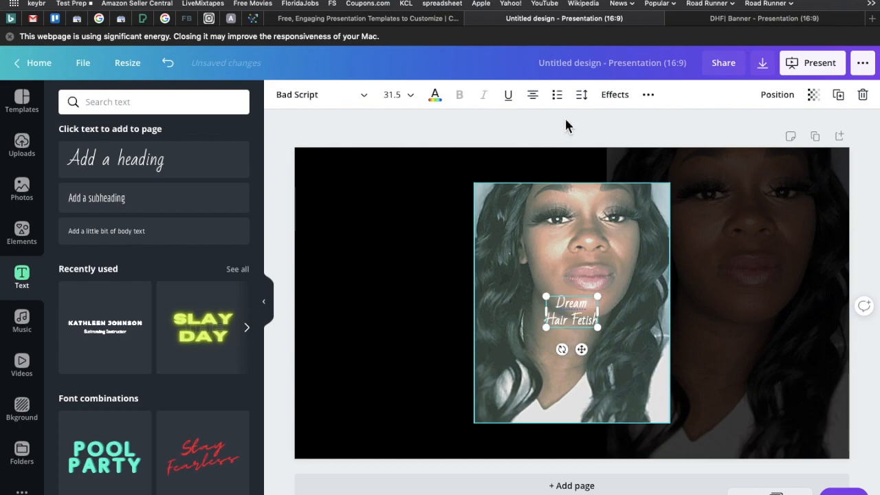
{"action": "key", "text": "Return"}
{"action": "left_click", "coordinate": [542, 103]}
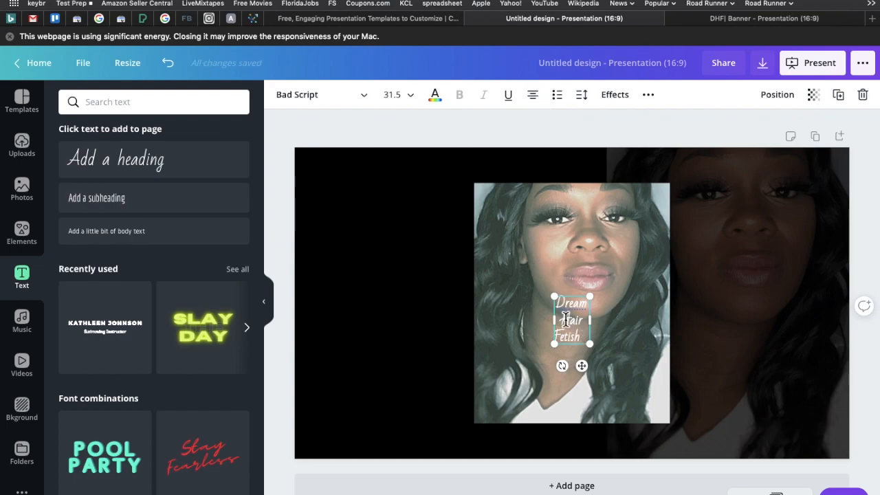
{"action": "key", "text": "BackSpace"}
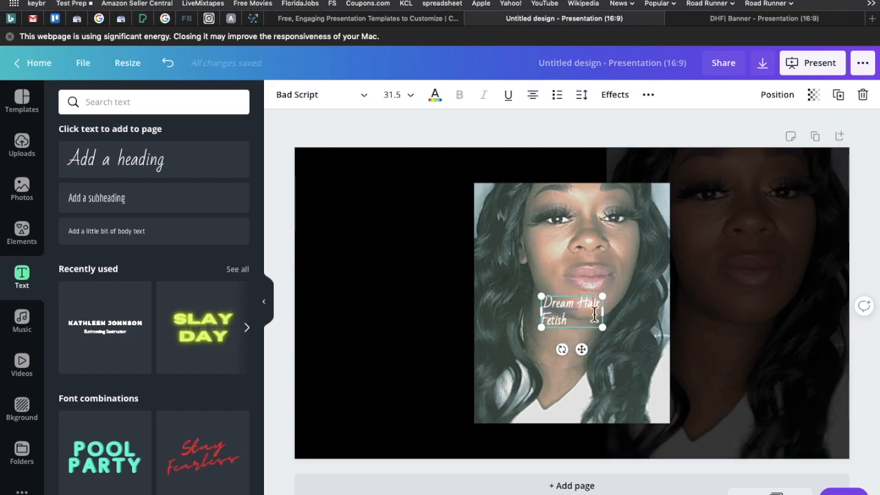
{"action": "left_click", "coordinate": [580, 307]}
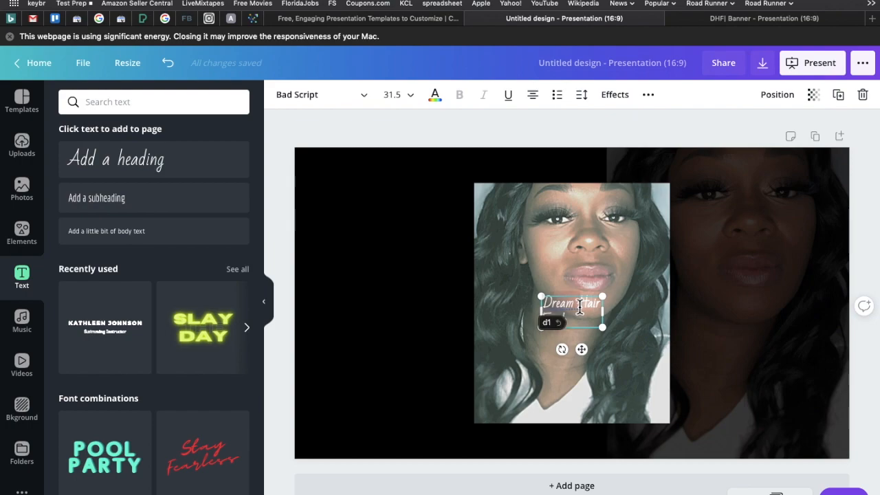
{"action": "key", "text": "Return"}
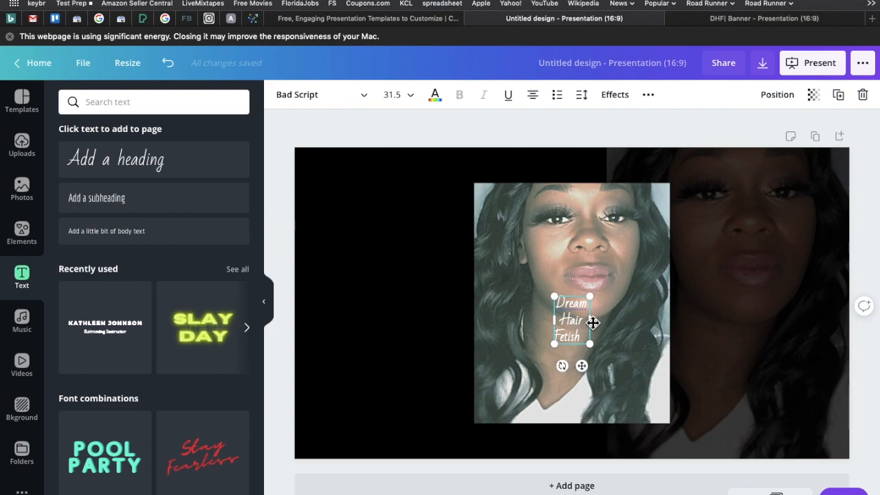
Enlarge the three-line heading to font size 112 and left-align its text.
{"action": "left_click_drag", "start_coordinate": [555, 296], "coordinate": [464, 175]}
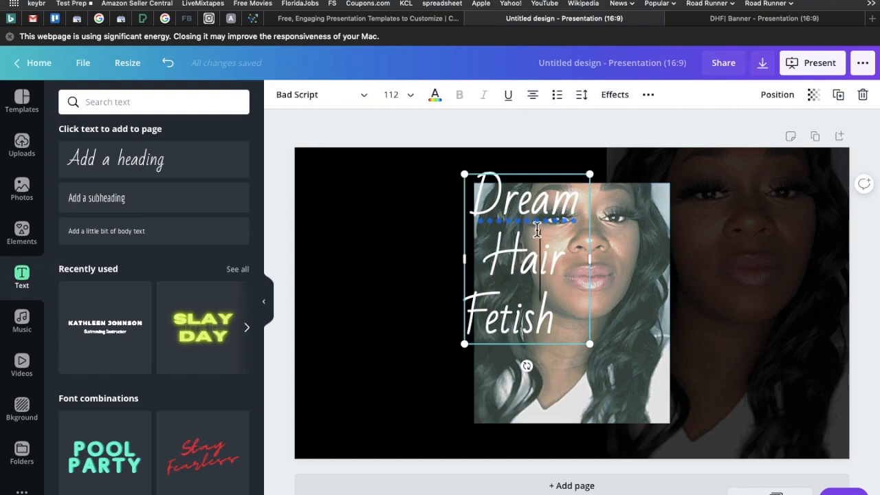
{"action": "left_click", "coordinate": [534, 96]}
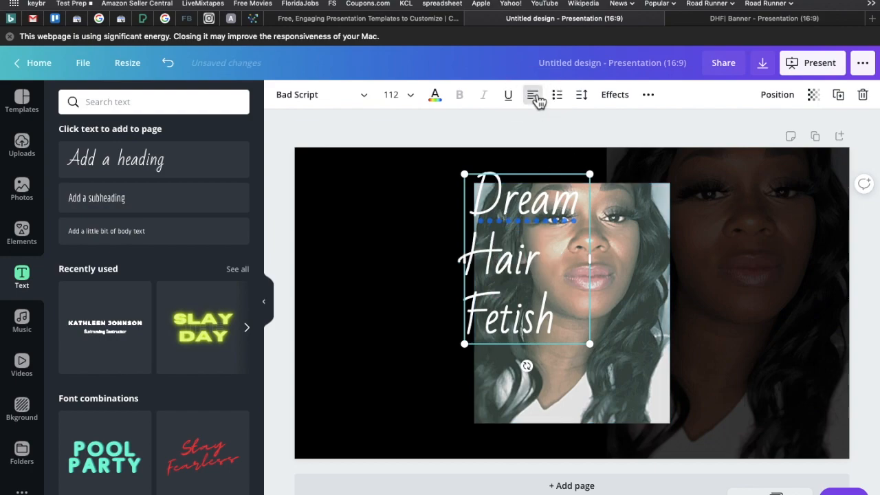
Move the heading onto the empty black area beside the central portrait and deselect it.
{"action": "left_click_drag", "start_coordinate": [495, 251], "coordinate": [418, 261]}
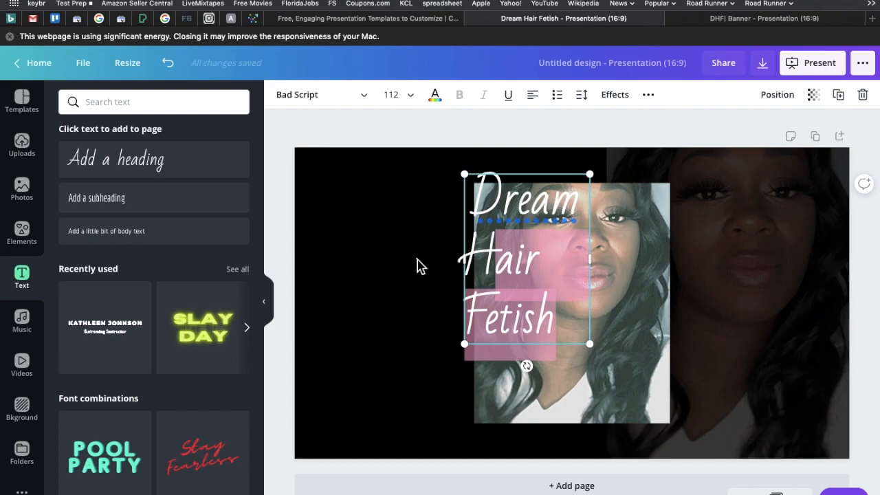
{"action": "left_click", "coordinate": [418, 265]}
{"action": "left_click_drag", "start_coordinate": [467, 268], "coordinate": [314, 373]}
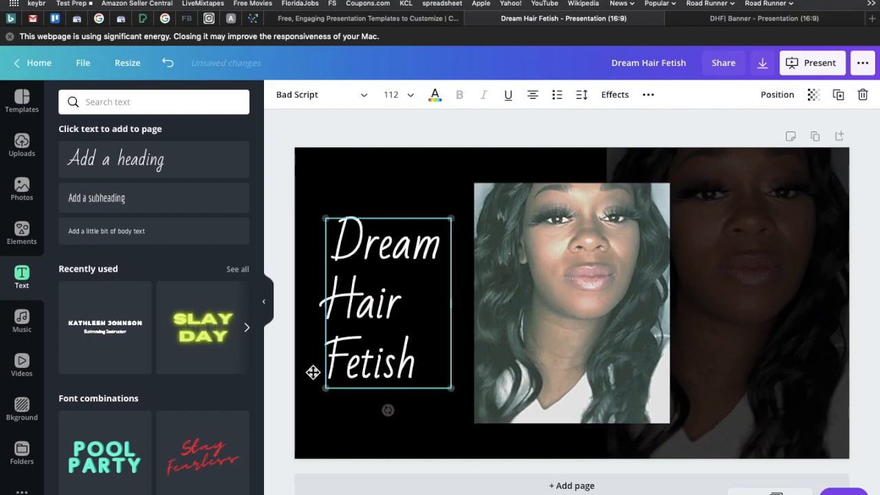
{"action": "left_click", "coordinate": [279, 393]}
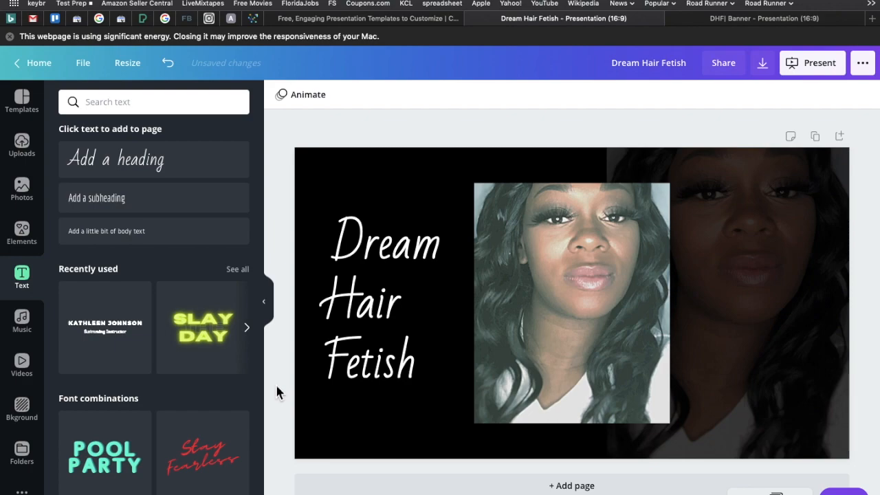
Delete and retype the initial D of Dream in the heading.
{"action": "left_click", "coordinate": [394, 363]}
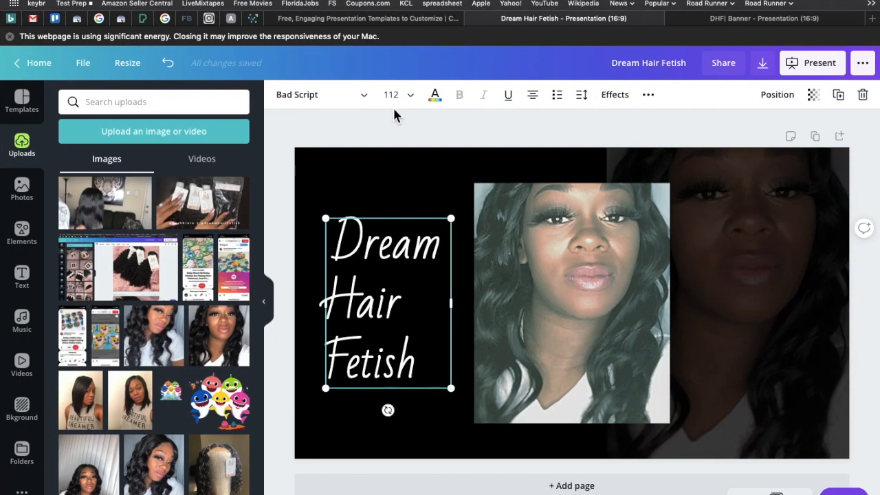
{"action": "double_click", "coordinate": [385, 261]}
{"action": "left_click", "coordinate": [364, 311]}
{"action": "key", "text": "BackSpace"}
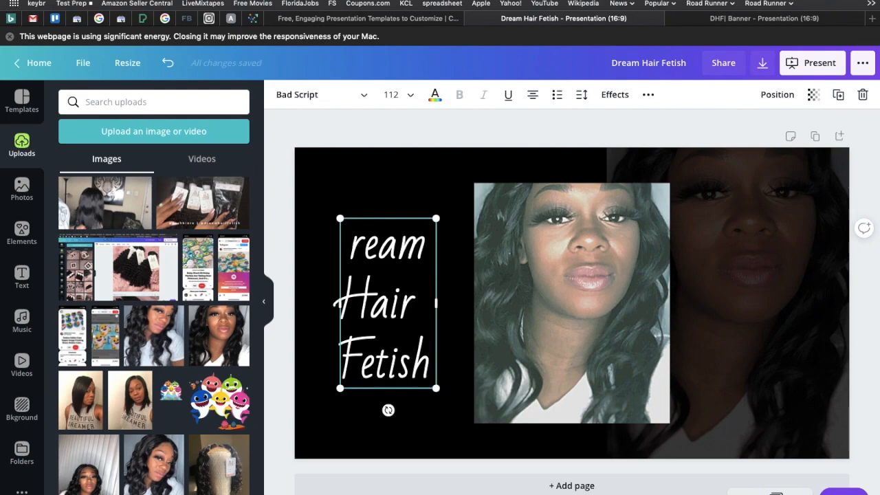
{"action": "type", "text": "D"}
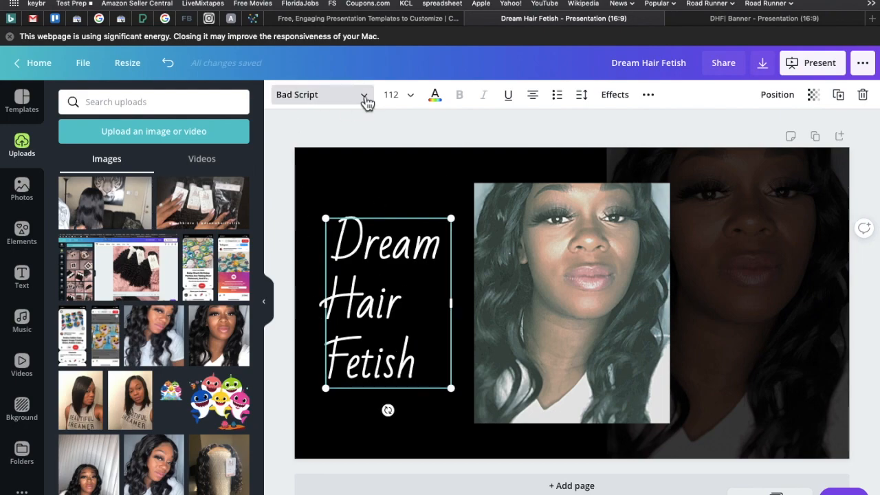
Try the Catamaran Medium font on the Dream and Hair lines of the heading.
{"action": "left_click", "coordinate": [365, 99]}
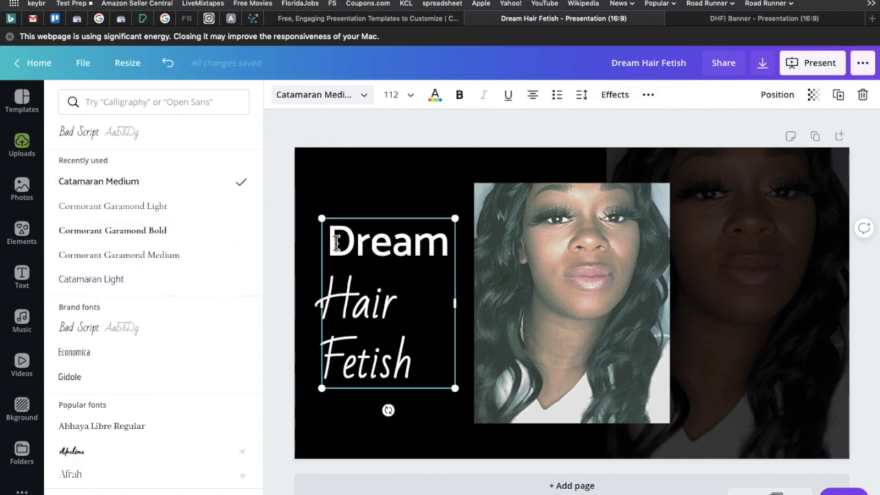
{"action": "left_click", "coordinate": [325, 268]}
{"action": "left_click", "coordinate": [292, 97]}
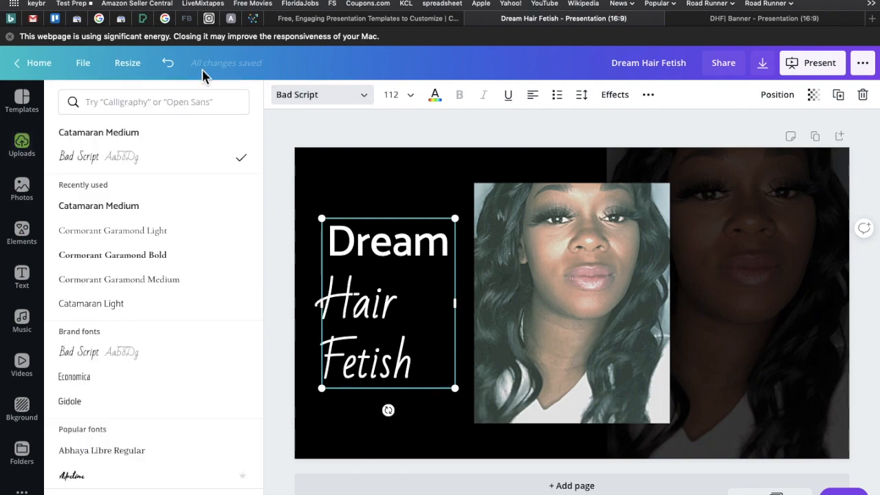
{"action": "left_click", "coordinate": [118, 217]}
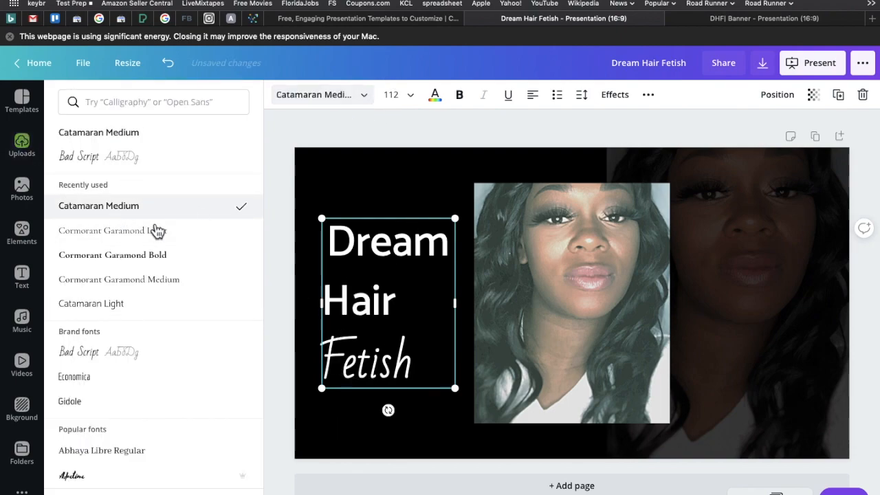
Set all three lines of the heading in the Cormorant Garamond Bold font.
{"action": "triple_click", "coordinate": [330, 222]}
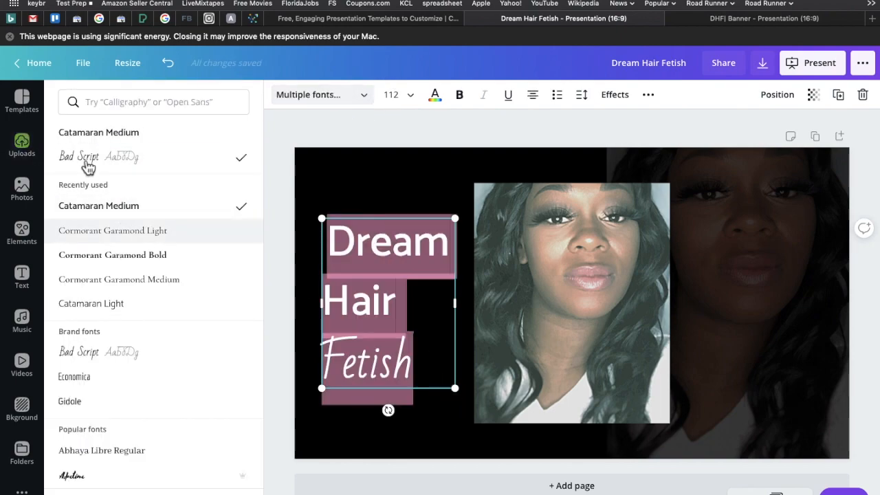
{"action": "left_click", "coordinate": [114, 256]}
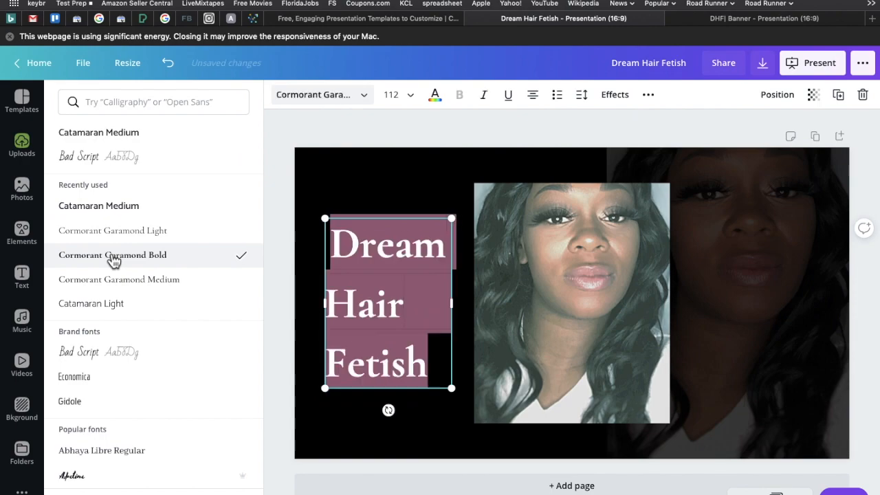
Set all three lines of the heading in the Catamaran Medium font.
{"action": "left_click", "coordinate": [104, 208]}
{"action": "left_click", "coordinate": [281, 248]}
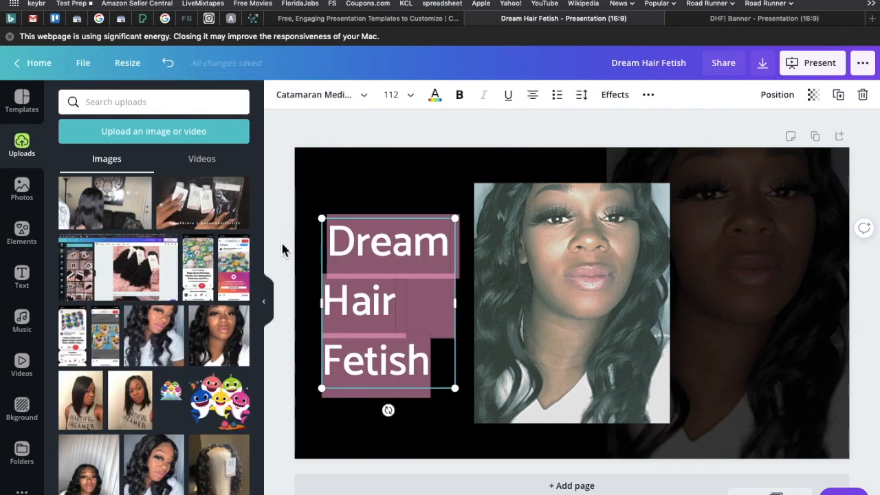
{"action": "left_click", "coordinate": [333, 253]}
{"action": "key", "text": "Delete"}
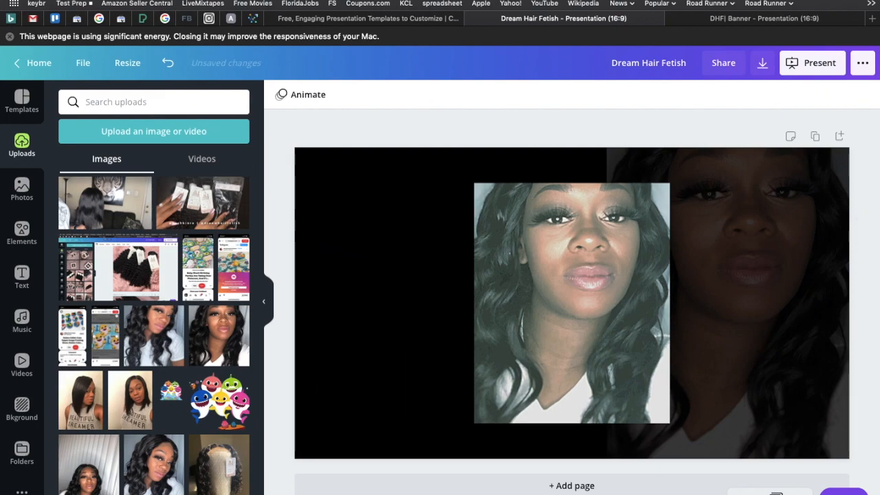
{"action": "left_click", "coordinate": [168, 62]}
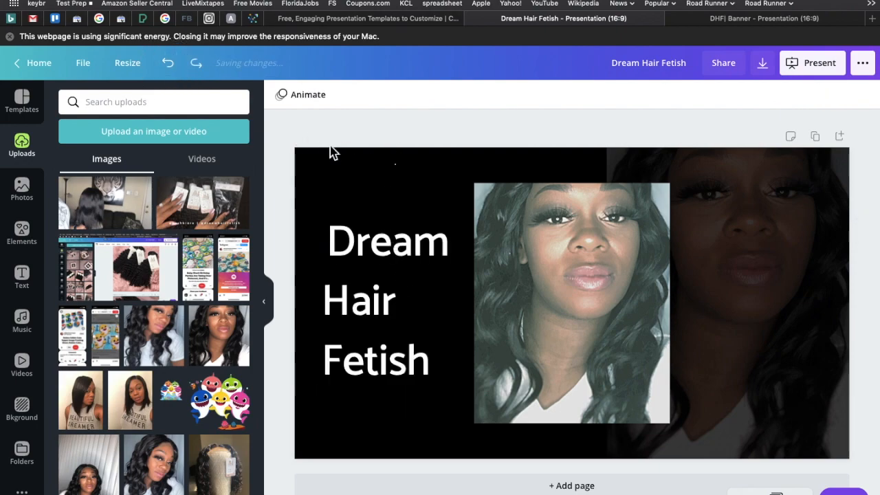
Try the white DREAM HAIR FETISH brand color as the page background.
{"action": "left_click", "coordinate": [348, 165]}
{"action": "left_click", "coordinate": [281, 95]}
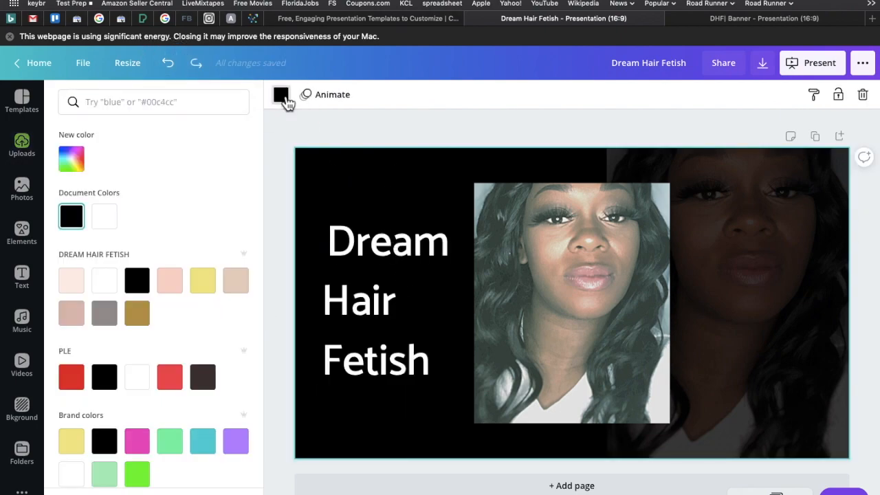
{"action": "left_click", "coordinate": [106, 290]}
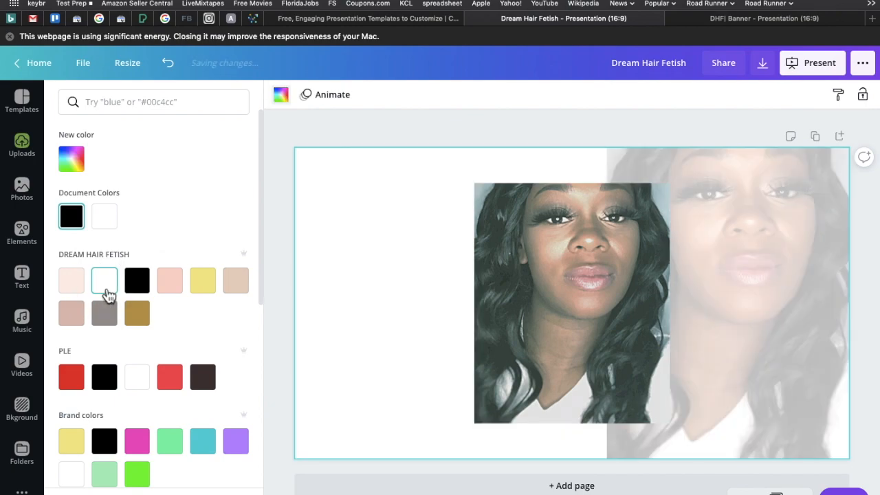
{"action": "left_click", "coordinate": [365, 316]}
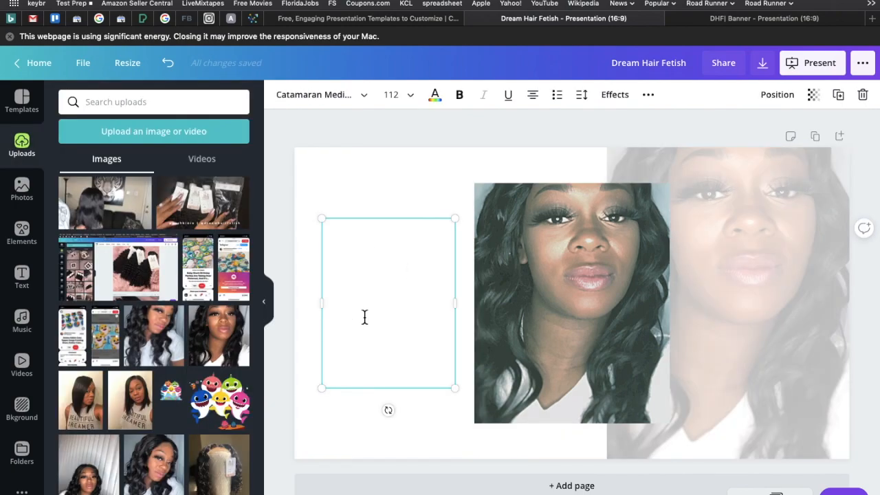
Try the palest pink brand color on the page background, and settle on the gray DREAM HAIR FETISH color.
{"action": "left_click", "coordinate": [337, 187]}
{"action": "left_click", "coordinate": [281, 94]}
{"action": "left_click", "coordinate": [73, 283]}
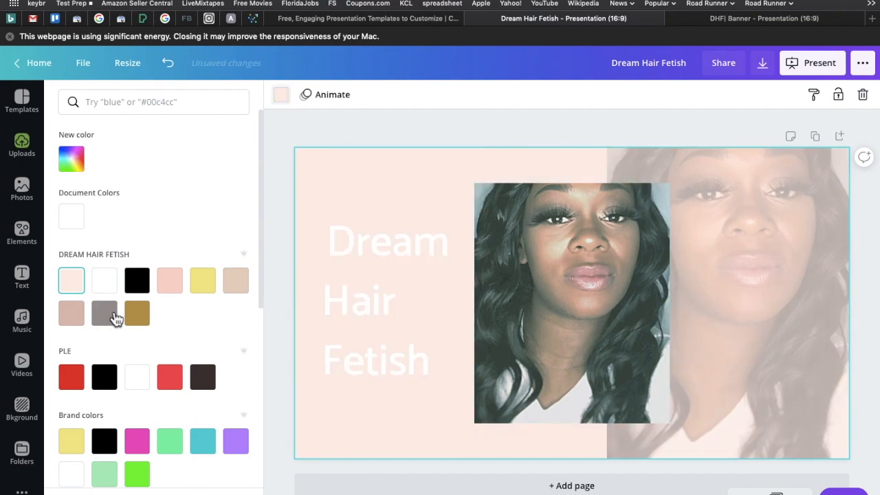
{"action": "left_click", "coordinate": [94, 303]}
Narrow the heading's text box to fit the word Dream and left-align its three lines.
{"action": "left_click", "coordinate": [335, 240]}
{"action": "double_click", "coordinate": [340, 240]}
{"action": "left_click", "coordinate": [343, 241]}
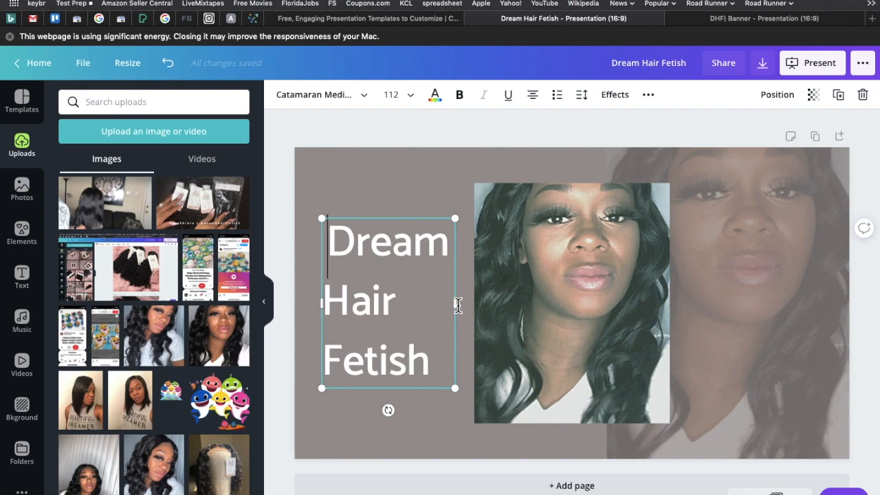
{"action": "left_click_drag", "start_coordinate": [455, 301], "coordinate": [454, 299]}
{"action": "left_click", "coordinate": [449, 303]}
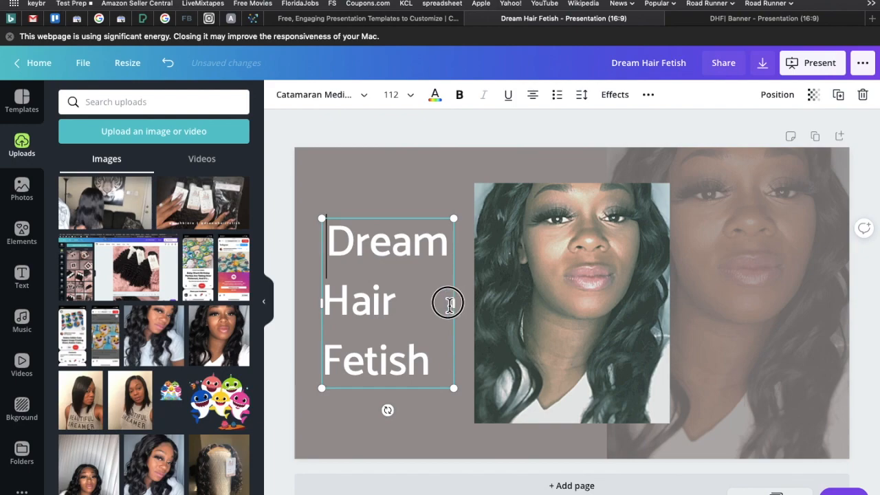
{"action": "left_click_drag", "start_coordinate": [452, 302], "coordinate": [447, 303]}
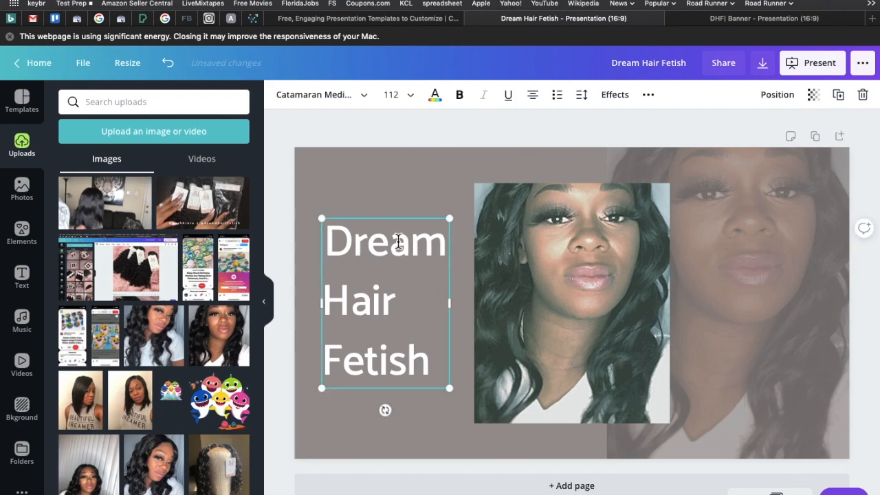
{"action": "left_click", "coordinate": [535, 97]}
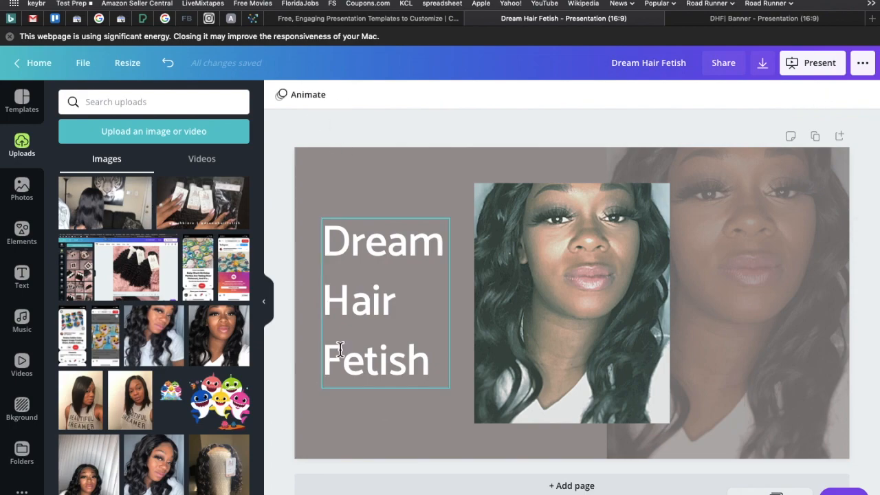
Try Cormorant Garamond Light and Catamaran Light on the heading, and return it to Catamaran Medium.
{"action": "left_click", "coordinate": [323, 94]}
{"action": "left_click", "coordinate": [134, 233]}
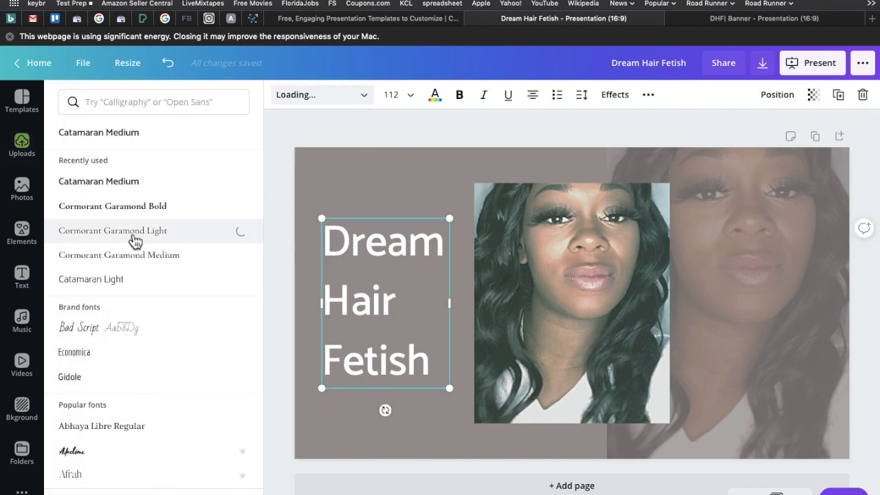
{"action": "left_click", "coordinate": [82, 280]}
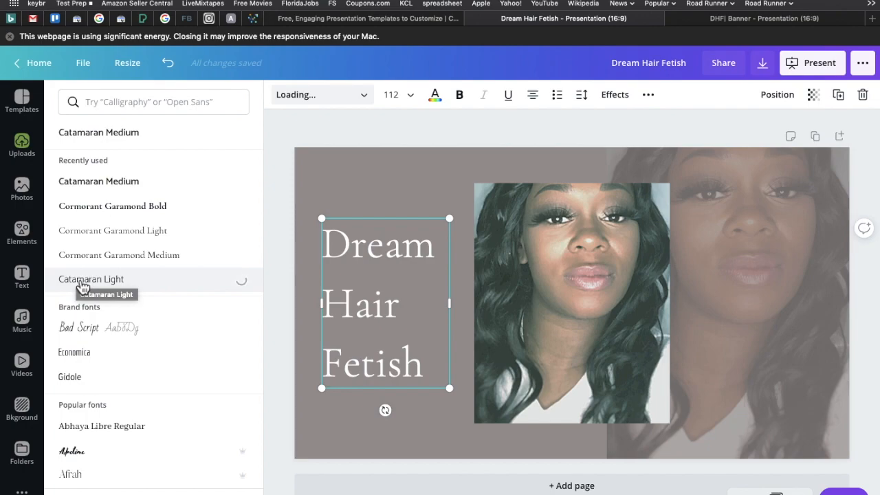
{"action": "left_click", "coordinate": [116, 134]}
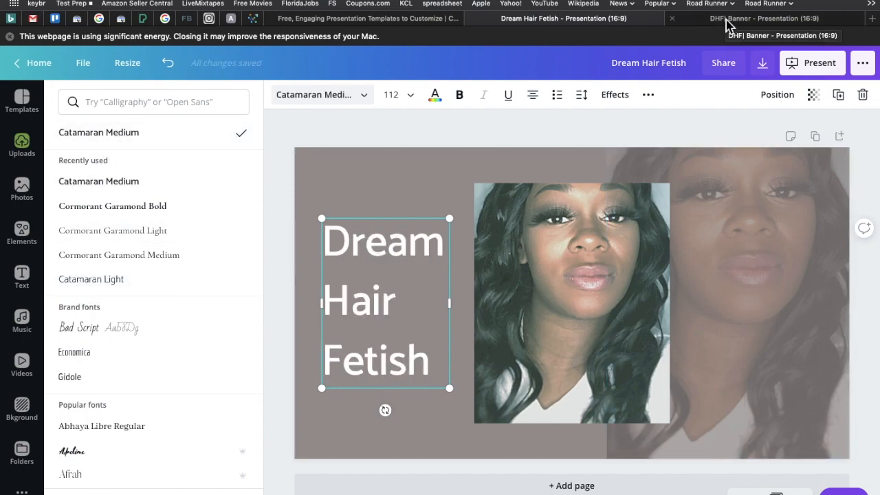
Switch to the DHF| Banner presentation and make the Dream Hair Fetish heading on its pink page bold.
{"action": "left_click", "coordinate": [727, 20]}
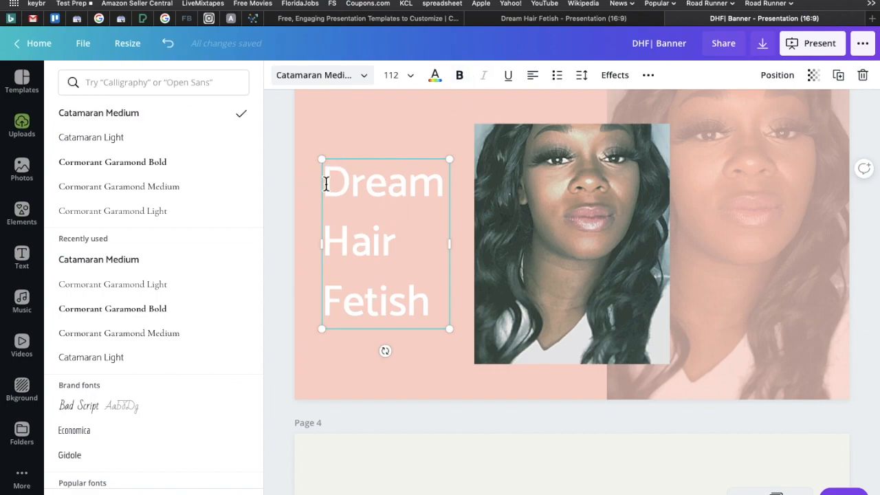
{"action": "left_click_drag", "start_coordinate": [325, 180], "coordinate": [463, 314]}
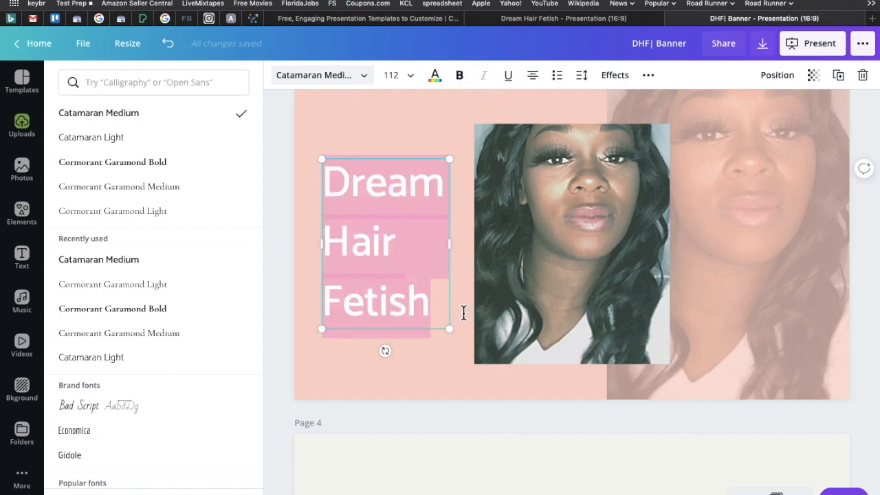
{"action": "left_click", "coordinate": [467, 83]}
{"action": "left_click", "coordinate": [346, 280]}
{"action": "left_click", "coordinate": [281, 261]}
{"action": "left_click", "coordinate": [349, 206]}
Enlarge the bold heading to font size 122 by resizing its text box.
{"action": "left_click", "coordinate": [410, 78]}
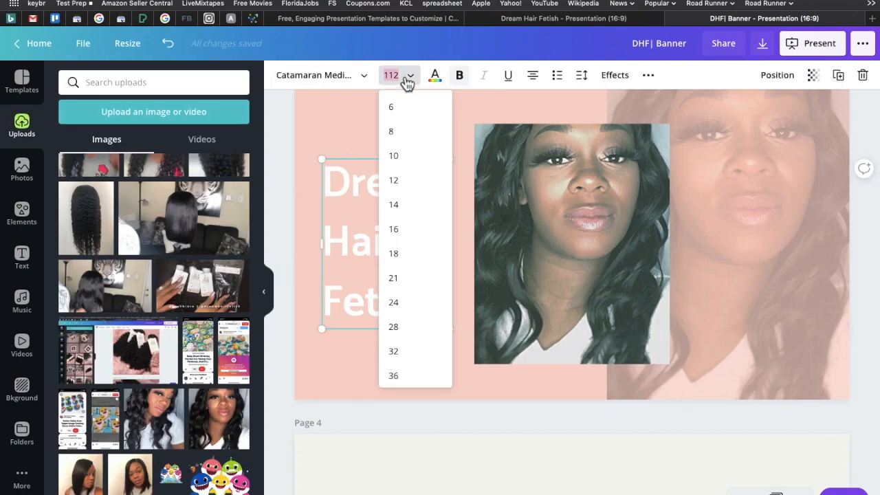
{"action": "left_click", "coordinate": [276, 206]}
{"action": "left_click", "coordinate": [451, 160]}
{"action": "left_click_drag", "start_coordinate": [450, 160], "coordinate": [453, 139]}
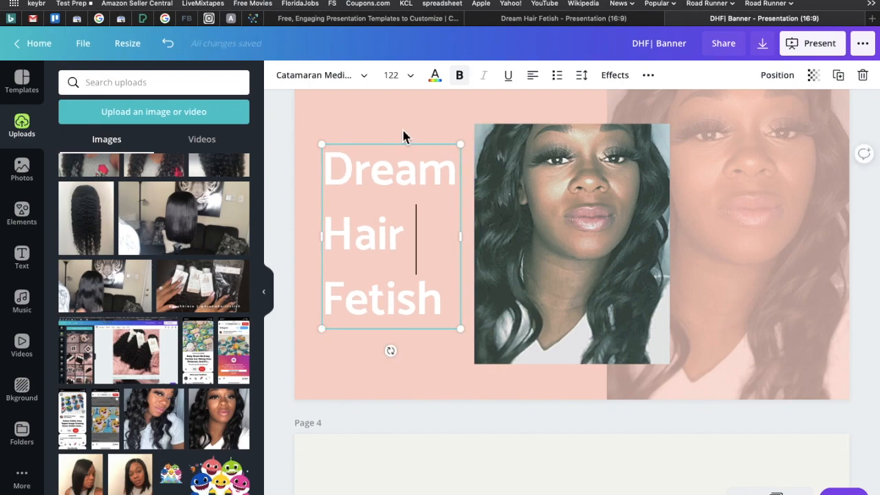
Tighten the heading's line height to 1.17 and keep its letter spacing at 0.
{"action": "left_click", "coordinate": [403, 135]}
{"action": "left_click", "coordinate": [404, 148]}
{"action": "left_click", "coordinate": [581, 75]}
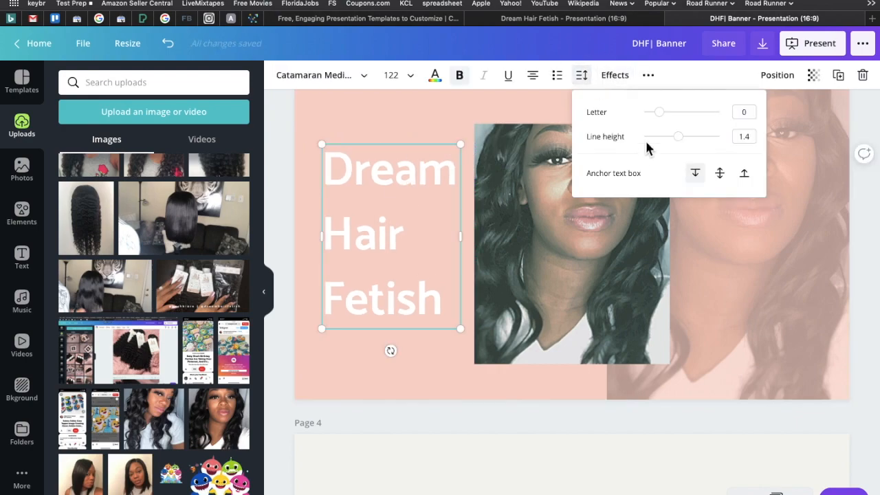
{"action": "left_click_drag", "start_coordinate": [661, 112], "coordinate": [674, 141]}
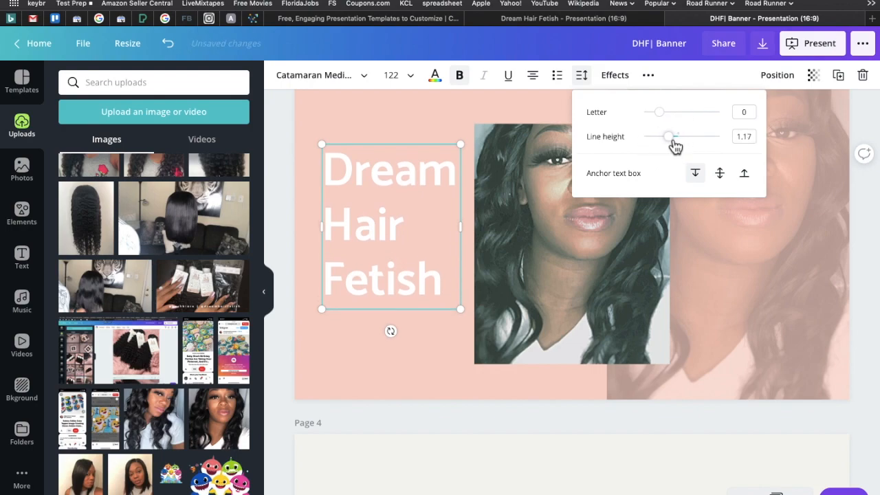
{"action": "left_click", "coordinate": [442, 114]}
Enlarge the heading to font size 144 so Dream overlaps the portrait's edge, and move it lower on the page.
{"action": "left_click", "coordinate": [326, 157]}
{"action": "left_click_drag", "start_coordinate": [462, 143], "coordinate": [492, 122]}
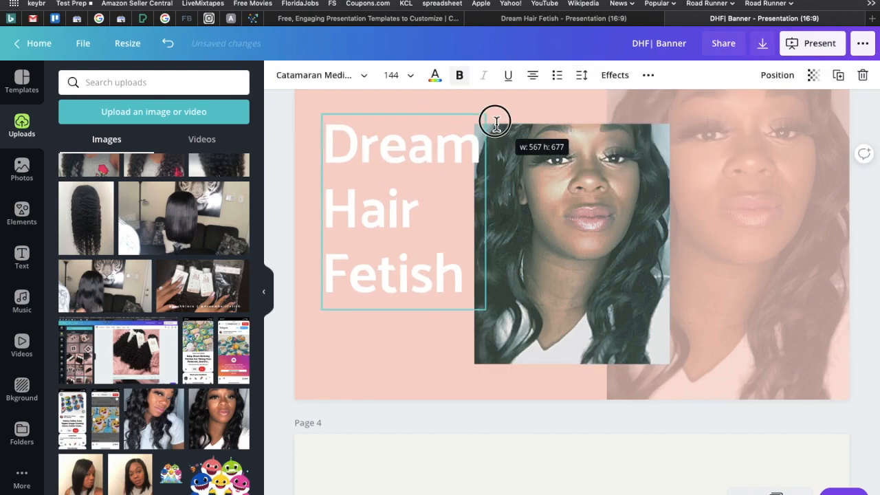
{"action": "left_click", "coordinate": [289, 223]}
{"action": "scroll", "coordinate": [288, 223], "scroll_direction": "up", "scroll_amount": 1}
{"action": "left_click_drag", "start_coordinate": [389, 316], "coordinate": [399, 354]}
Try black as the heading's text color and return the text to white.
{"action": "left_click", "coordinate": [293, 361]}
{"action": "left_click", "coordinate": [302, 357]}
{"action": "left_click", "coordinate": [280, 75]}
{"action": "left_click", "coordinate": [413, 237]}
{"action": "left_click", "coordinate": [435, 75]}
{"action": "left_click", "coordinate": [137, 260]}
{"action": "left_click", "coordinate": [269, 231]}
{"action": "left_click", "coordinate": [344, 234]}
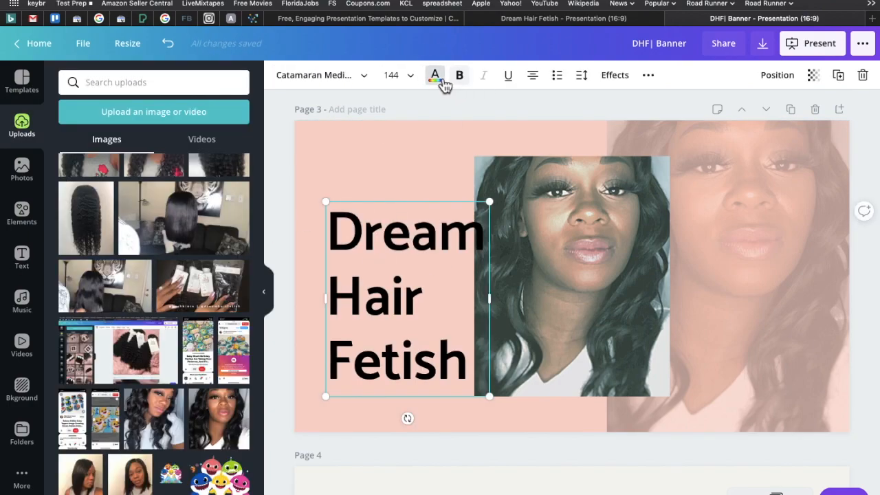
{"action": "left_click", "coordinate": [438, 75]}
{"action": "left_click", "coordinate": [102, 260]}
{"action": "left_click", "coordinate": [282, 206]}
Set the background of page 3 to the black DREAM HAIR FETISH brand color.
{"action": "left_click", "coordinate": [312, 158]}
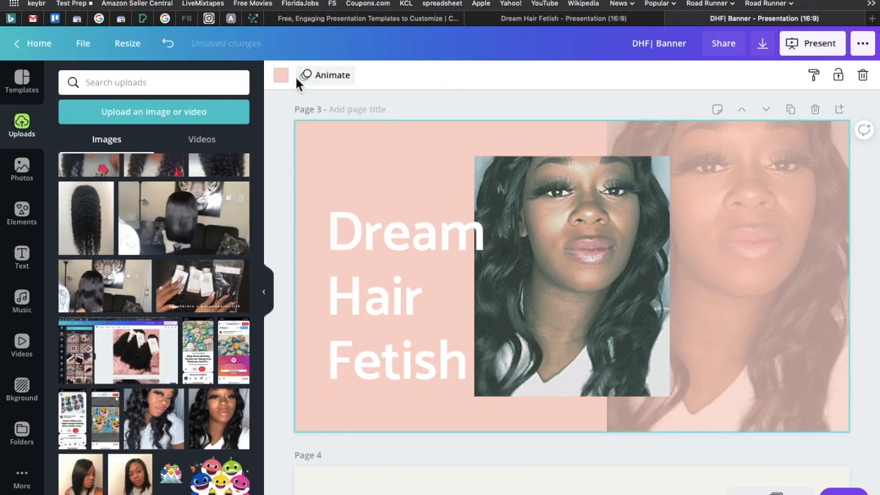
{"action": "left_click", "coordinate": [281, 75]}
{"action": "left_click", "coordinate": [137, 260]}
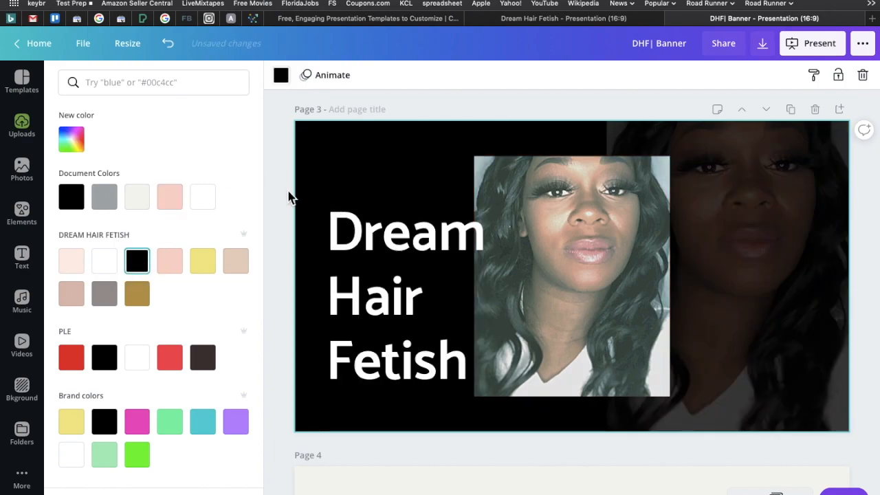
{"action": "left_click", "coordinate": [329, 230]}
Browse the full Lines collection in Elements for a line to decorate the banner.
{"action": "left_click", "coordinate": [22, 214]}
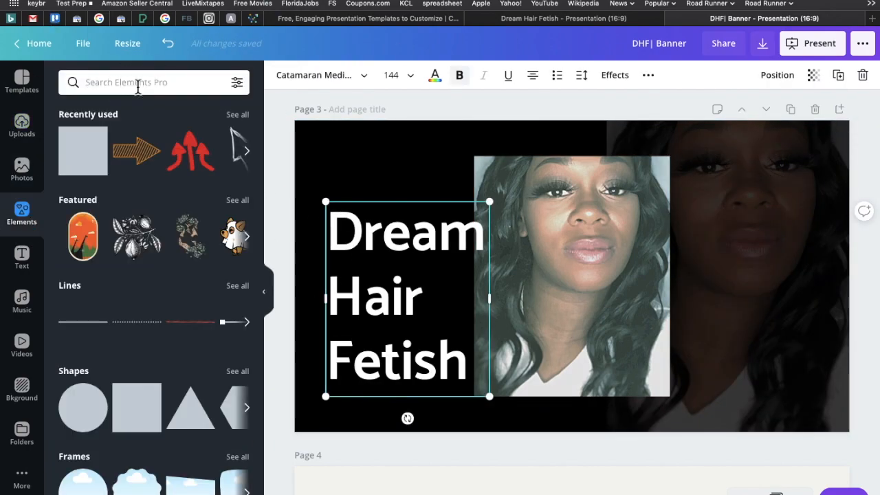
{"action": "left_click", "coordinate": [238, 287]}
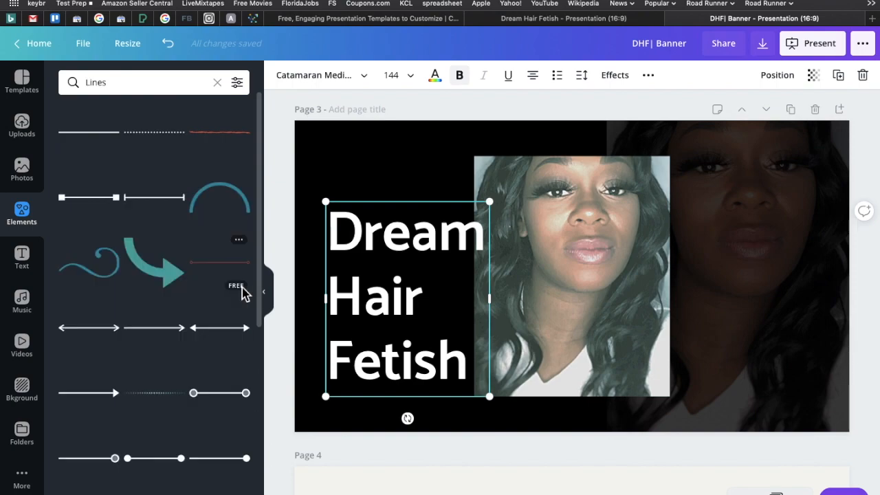
{"action": "left_click", "coordinate": [283, 213]}
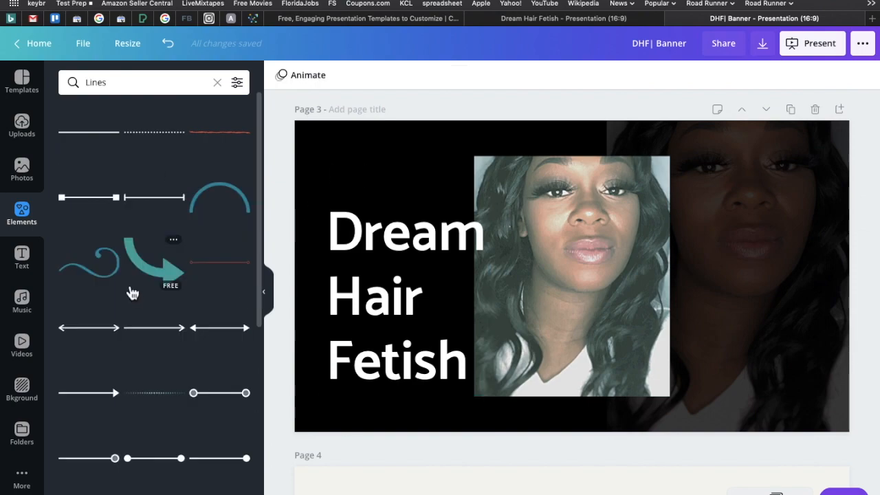
{"action": "scroll", "coordinate": [183, 200], "scroll_direction": "down", "scroll_amount": 5}
{"action": "scroll", "coordinate": [183, 200], "scroll_direction": "down", "scroll_amount": 3}
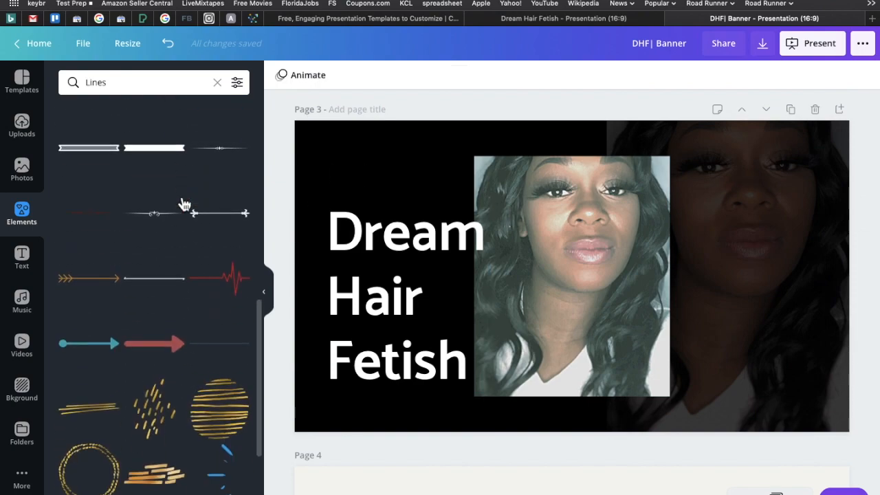
{"action": "scroll", "coordinate": [184, 204], "scroll_direction": "down", "scroll_amount": 4}
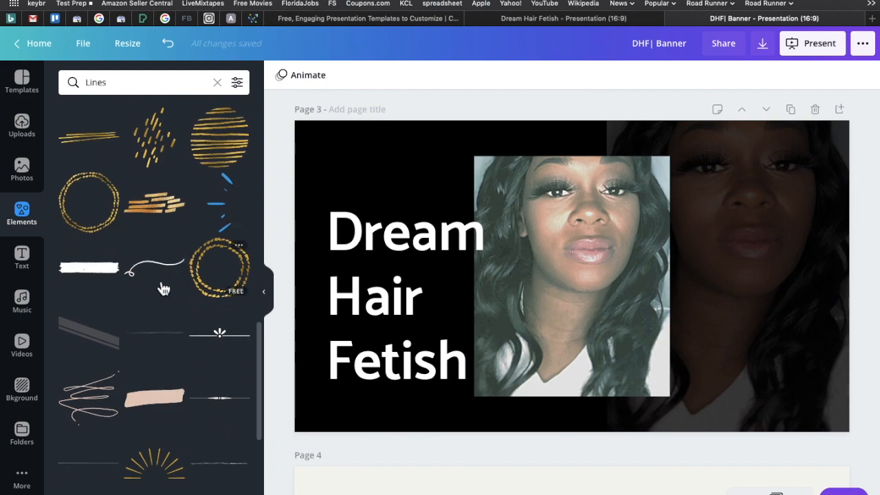
{"action": "scroll", "coordinate": [155, 354], "scroll_direction": "down", "scroll_amount": 5}
{"action": "scroll", "coordinate": [155, 353], "scroll_direction": "up", "scroll_amount": 4}
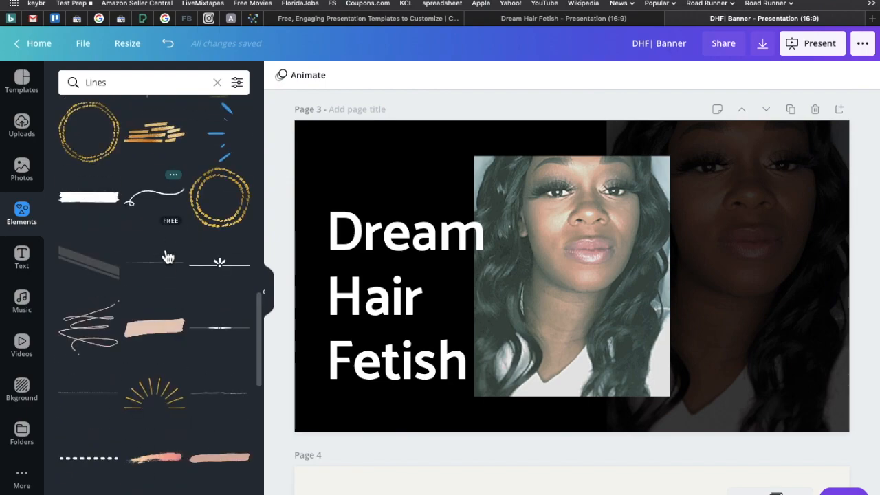
{"action": "scroll", "coordinate": [171, 440], "scroll_direction": "down", "scroll_amount": 4}
{"action": "scroll", "coordinate": [177, 298], "scroll_direction": "down", "scroll_amount": 3}
{"action": "scroll", "coordinate": [177, 298], "scroll_direction": "down", "scroll_amount": 10}
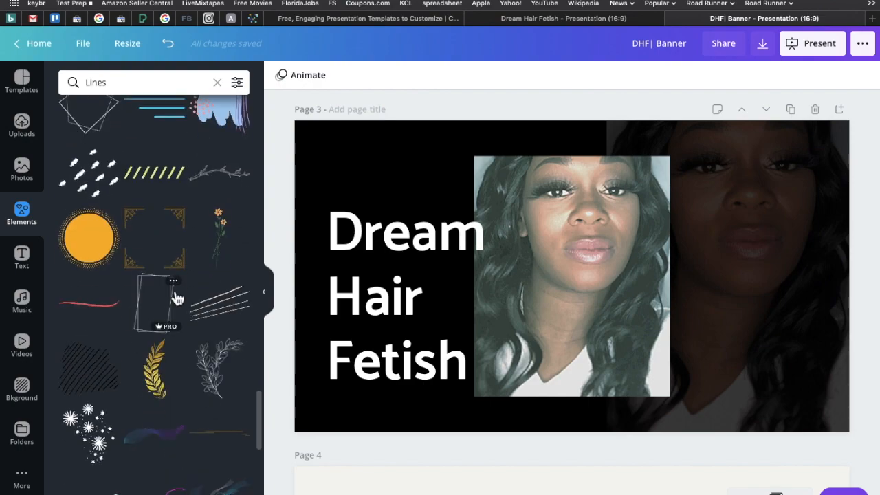
{"action": "scroll", "coordinate": [176, 298], "scroll_direction": "up", "scroll_amount": 20}
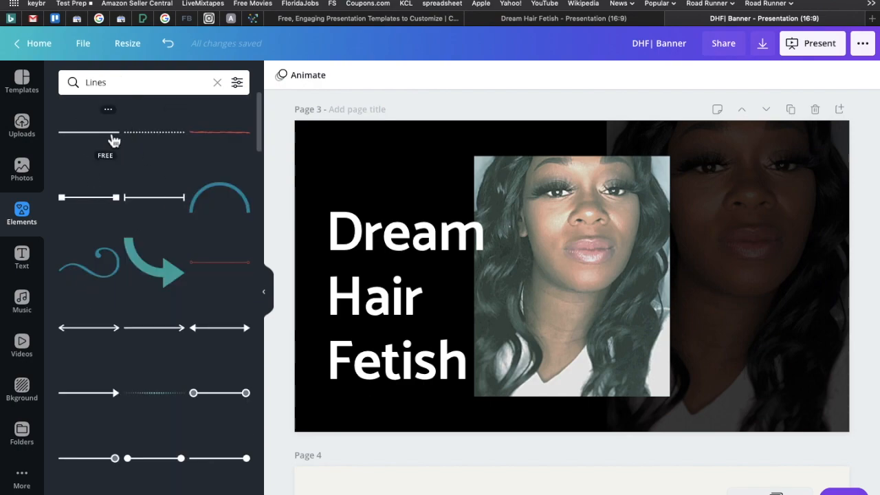
Add a plain straight line in the light pink brand color and fit it, shortened, beneath the raised heading.
{"action": "left_click", "coordinate": [114, 140]}
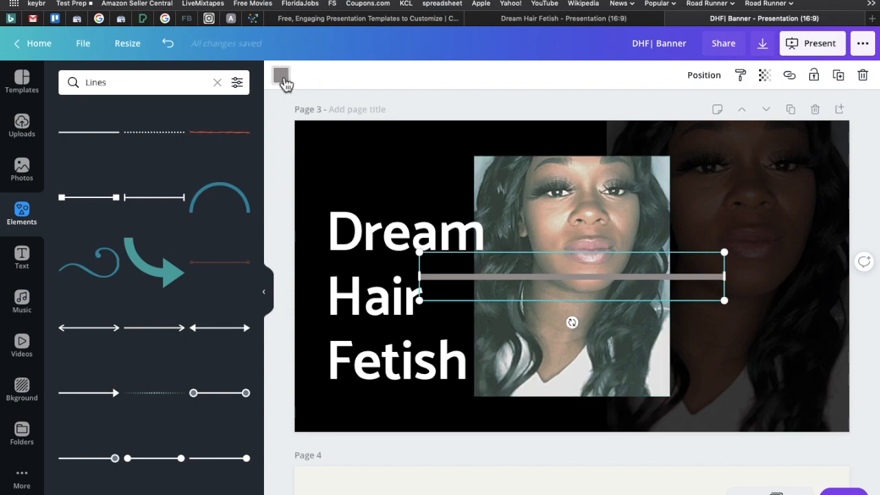
{"action": "left_click", "coordinate": [281, 76]}
{"action": "left_click", "coordinate": [174, 261]}
{"action": "left_click_drag", "start_coordinate": [728, 252], "coordinate": [356, 397]}
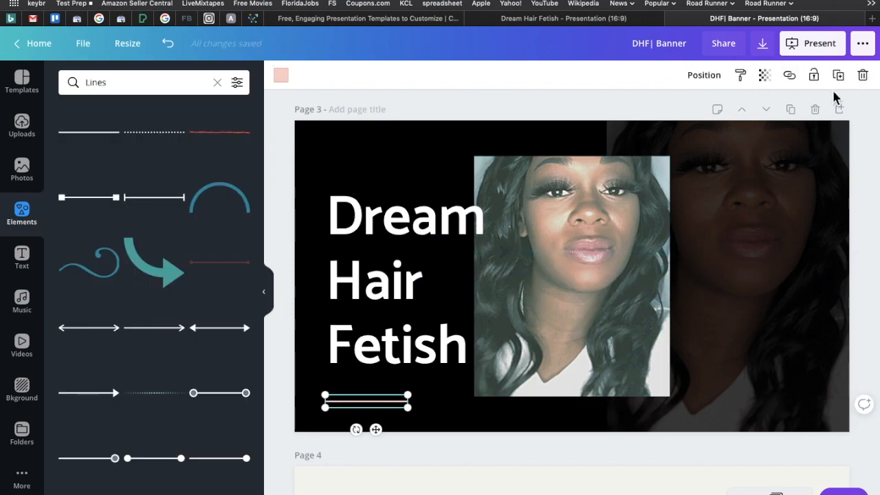
Duplicate the pink line and place the copy near the upper outer corner of the faded portrait.
{"action": "left_click", "coordinate": [844, 81]}
{"action": "left_click_drag", "start_coordinate": [383, 442], "coordinate": [788, 185]}
{"action": "left_click", "coordinate": [871, 220]}
{"action": "left_click", "coordinate": [766, 151]}
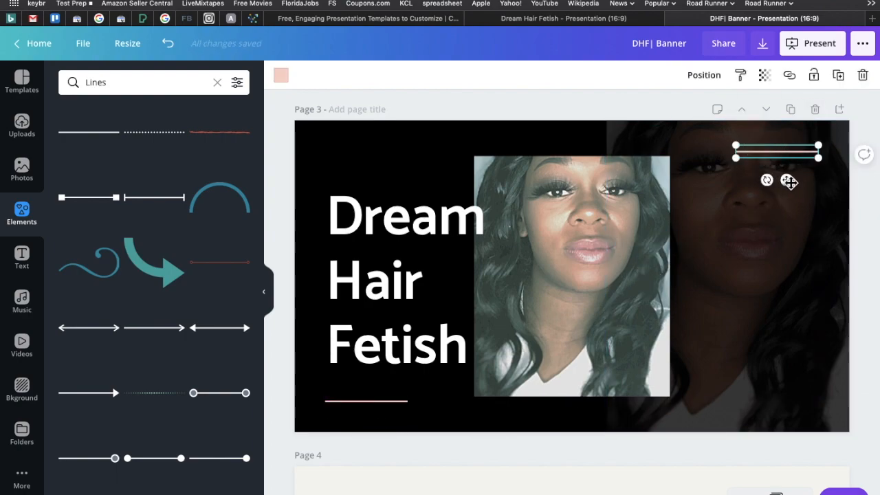
Move the duplicated pink line above the heading, aligned with the line beneath it.
{"action": "left_click_drag", "start_coordinate": [788, 181], "coordinate": [786, 429]}
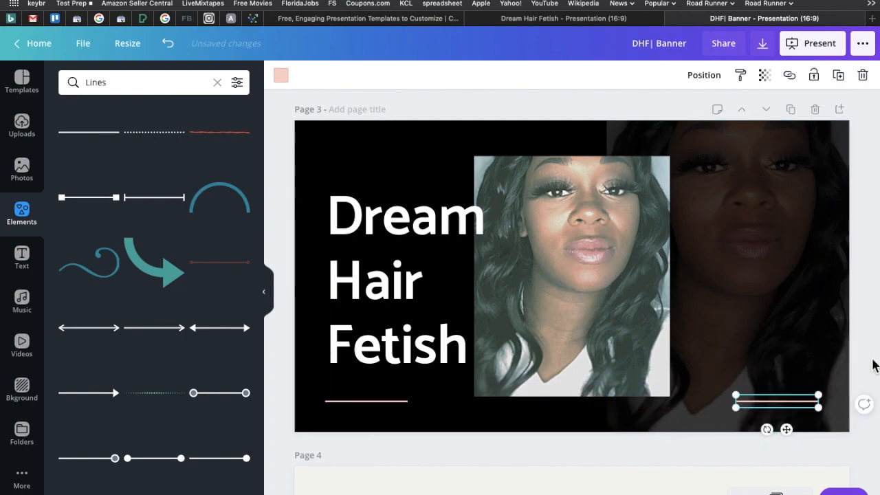
{"action": "left_click", "coordinate": [874, 365]}
{"action": "left_click", "coordinate": [777, 404]}
{"action": "left_click_drag", "start_coordinate": [786, 431], "coordinate": [375, 179]}
{"action": "left_click", "coordinate": [290, 172]}
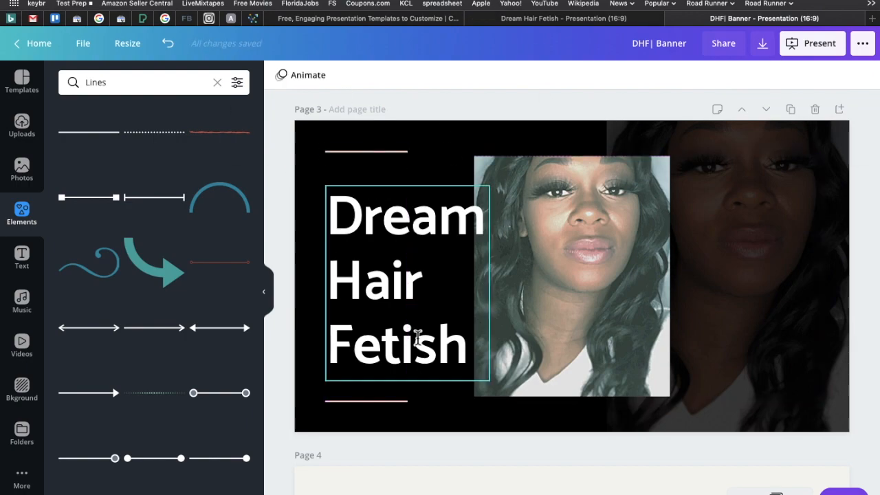
Duplicate the heading over the portrait and replace the copy's text with 100% / virgin / hair on three lines, in uppercase.
{"action": "left_click", "coordinate": [387, 307]}
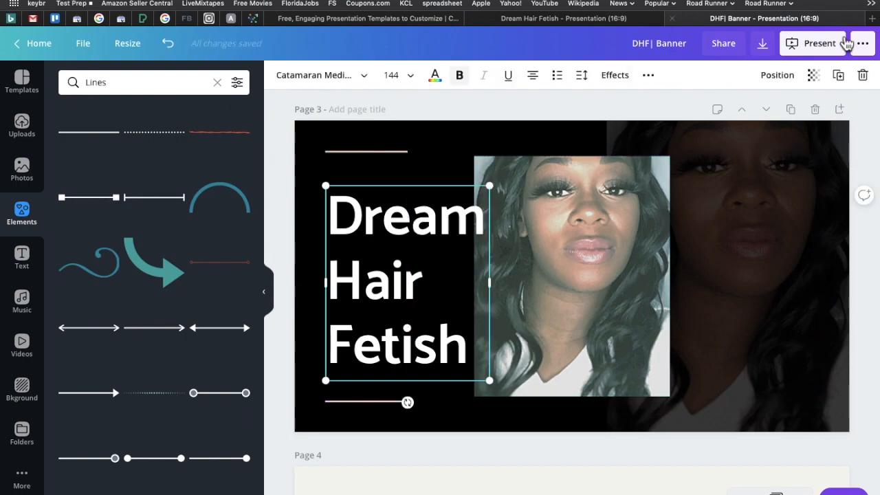
{"action": "left_click", "coordinate": [837, 75]}
{"action": "left_click_drag", "start_coordinate": [428, 286], "coordinate": [629, 271]}
{"action": "double_click", "coordinate": [550, 232]}
{"action": "type", "text": "100%"}
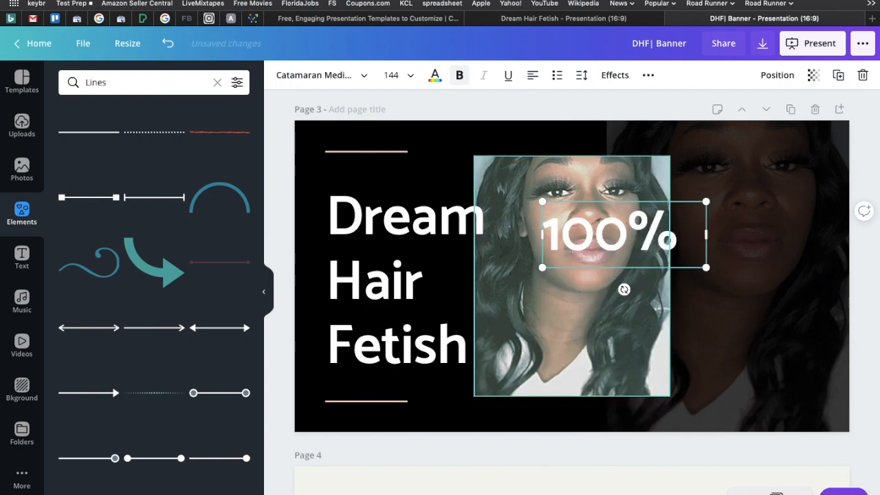
{"action": "key", "text": "Return"}
{"action": "type", "text": "virgin"}
{"action": "key", "text": "Return"}
{"action": "type", "text": "hair"}
{"action": "left_click", "coordinate": [649, 77]}
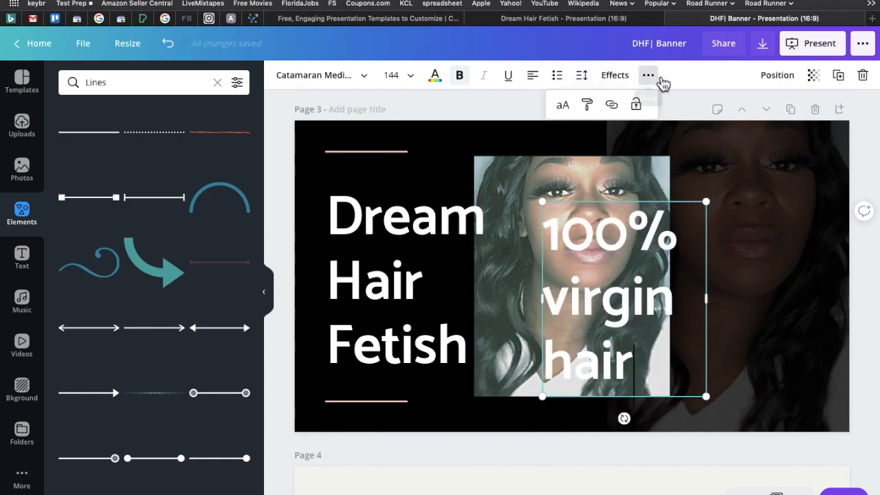
{"action": "left_click", "coordinate": [562, 105]}
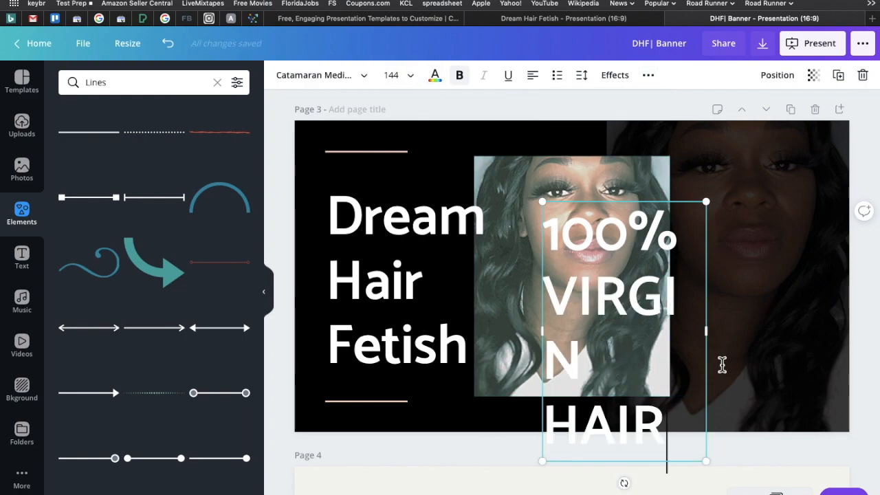
Widen the 100% VIRGIN HAIR text box and scale it down to fit on one line directly beneath Fetish.
{"action": "left_click_drag", "start_coordinate": [708, 333], "coordinate": [791, 320]}
{"action": "left_click_drag", "start_coordinate": [786, 202], "coordinate": [751, 330]}
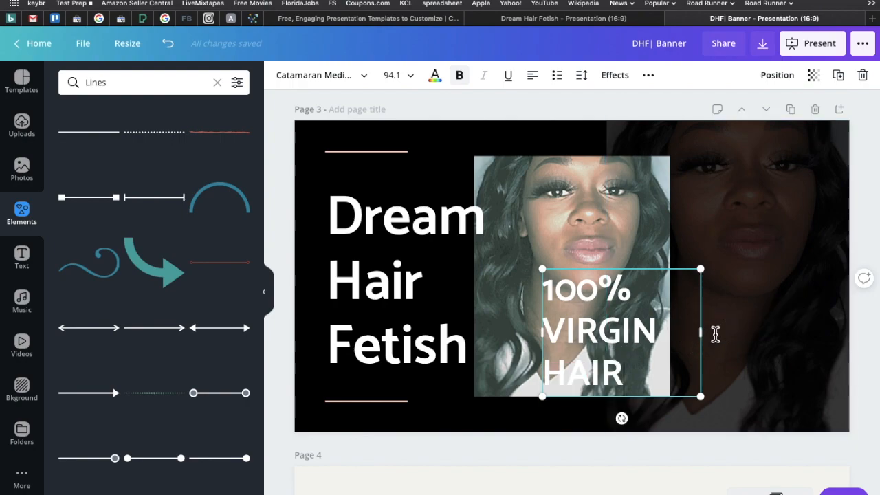
{"action": "left_click", "coordinate": [737, 330]}
{"action": "left_click_drag", "start_coordinate": [700, 334], "coordinate": [870, 350]}
{"action": "left_click_drag", "start_coordinate": [872, 269], "coordinate": [450, 377]}
{"action": "left_click", "coordinate": [863, 338]}
Put HAIR on a second line of the 100% VIRGIN HAIR subtitle, as on page 2, and remove the subtitle's bold.
{"action": "scroll", "coordinate": [751, 174], "scroll_direction": "up", "scroll_amount": 2}
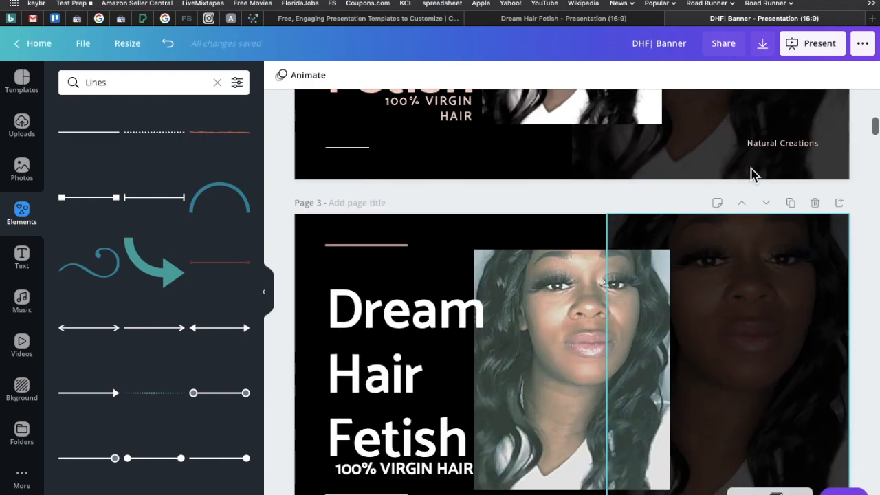
{"action": "scroll", "coordinate": [752, 174], "scroll_direction": "down", "scroll_amount": 2}
{"action": "left_click", "coordinate": [440, 370]}
{"action": "key", "text": "Return"}
{"action": "scroll", "coordinate": [385, 352], "scroll_direction": "up", "scroll_amount": 2}
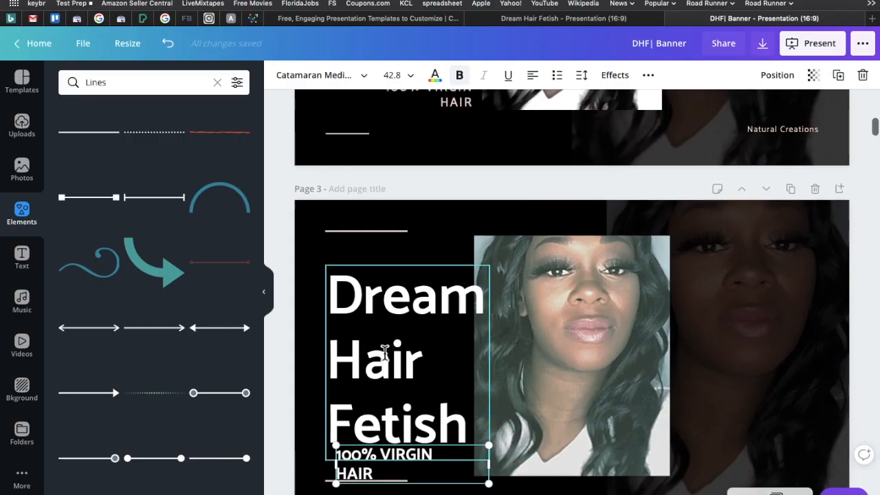
{"action": "scroll", "coordinate": [385, 353], "scroll_direction": "down", "scroll_amount": 2}
{"action": "left_click", "coordinate": [460, 79]}
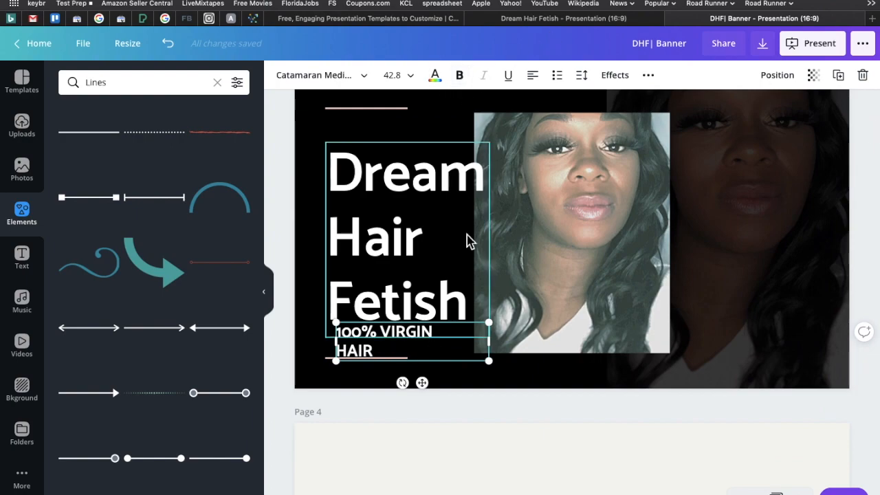
{"action": "left_click_drag", "start_coordinate": [339, 336], "coordinate": [405, 361]}
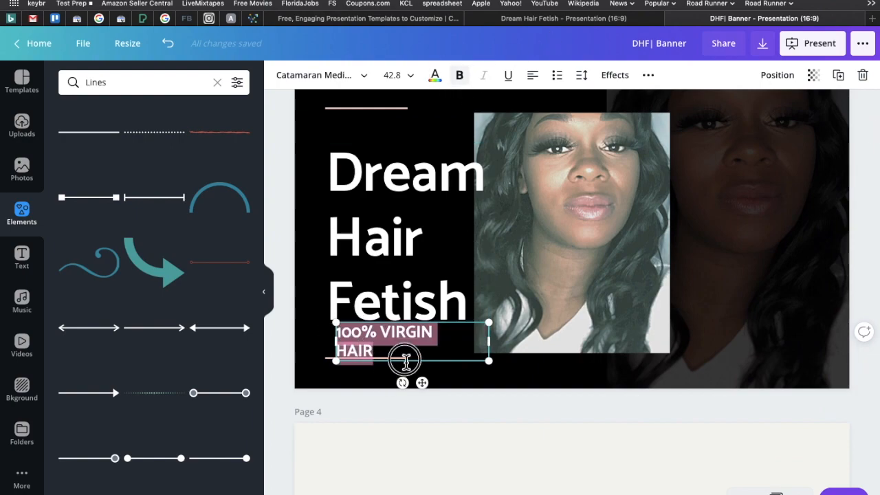
{"action": "left_click", "coordinate": [460, 77]}
Set the subtitle's font size to 36 and right-align it flush with the end of Fetish.
{"action": "left_click", "coordinate": [418, 80]}
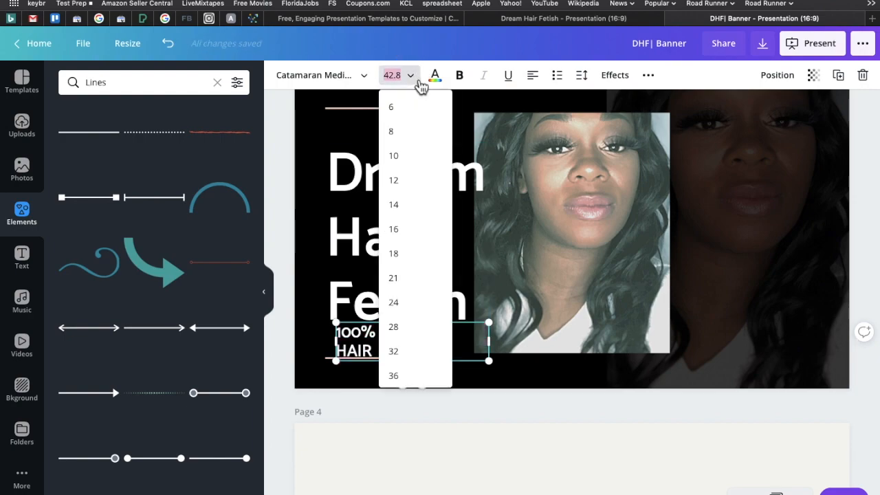
{"action": "scroll", "coordinate": [409, 304], "scroll_direction": "down", "scroll_amount": 2}
{"action": "left_click", "coordinate": [405, 289]}
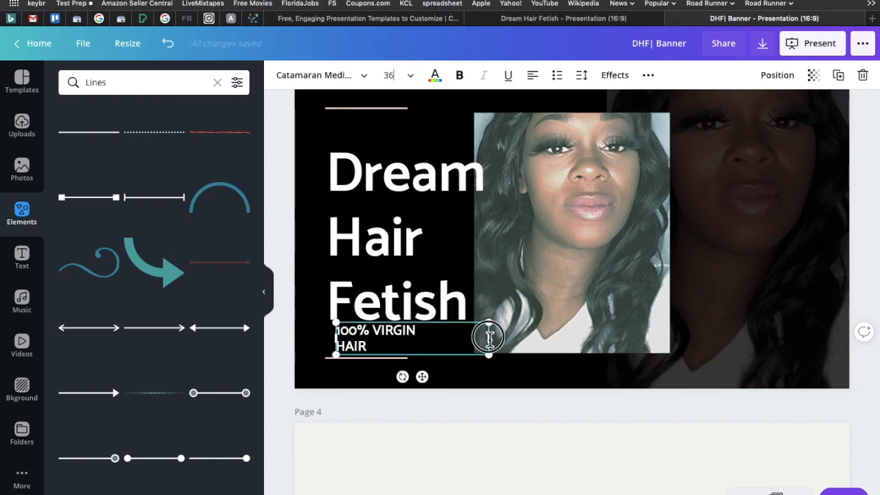
{"action": "left_click", "coordinate": [532, 75]}
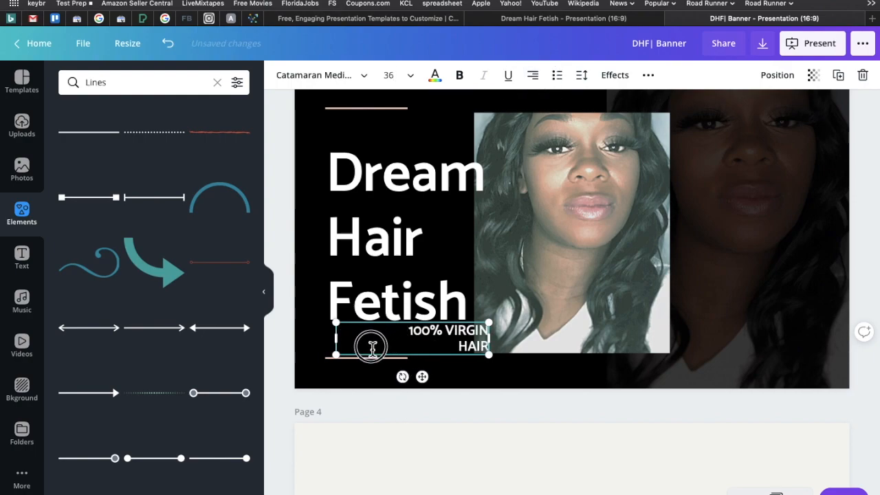
{"action": "left_click_drag", "start_coordinate": [421, 376], "coordinate": [403, 375]}
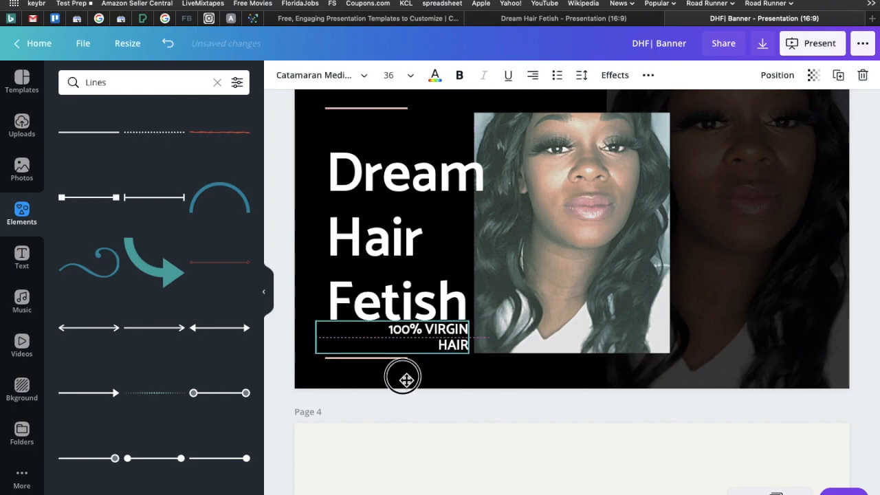
{"action": "left_click", "coordinate": [503, 434]}
Color the 100% VIRGIN HAIR subtitle on page 3 in the light pink brand color.
{"action": "scroll", "coordinate": [862, 205], "scroll_direction": "up", "scroll_amount": 2}
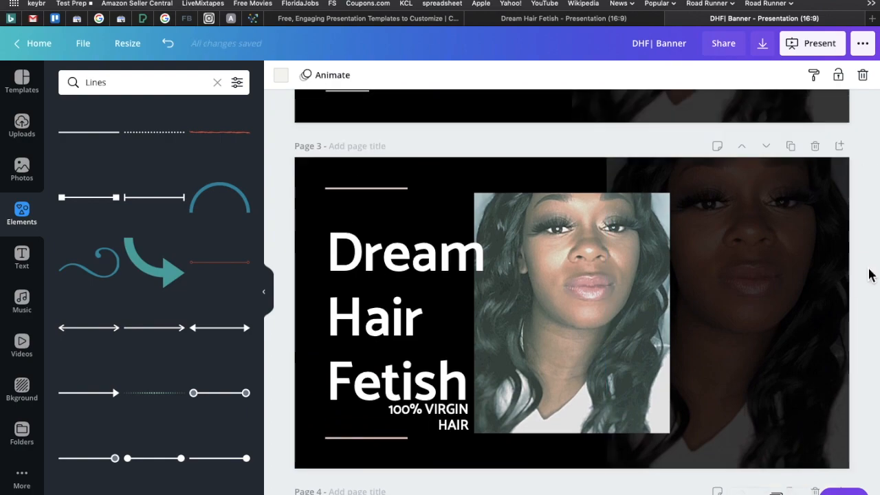
{"action": "scroll", "coordinate": [875, 207], "scroll_direction": "down", "scroll_amount": 1}
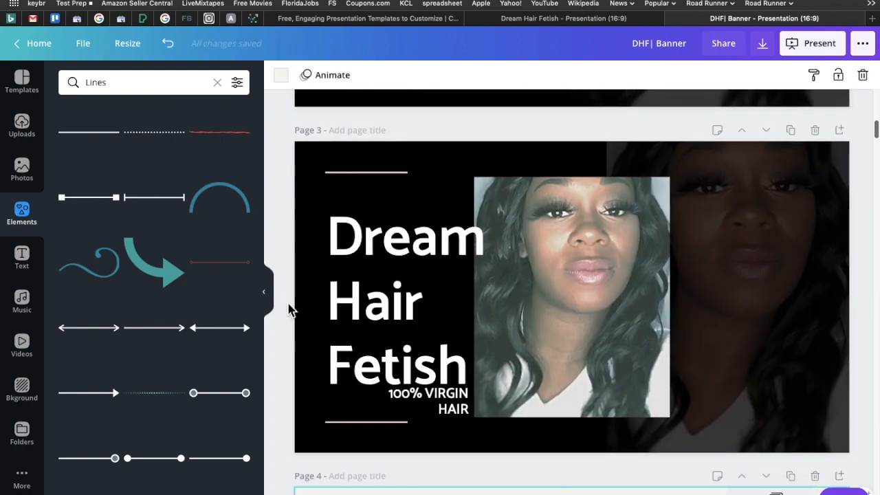
{"action": "left_click", "coordinate": [418, 401]}
{"action": "left_click", "coordinate": [435, 75]}
{"action": "left_click", "coordinate": [171, 196]}
{"action": "left_click", "coordinate": [279, 230]}
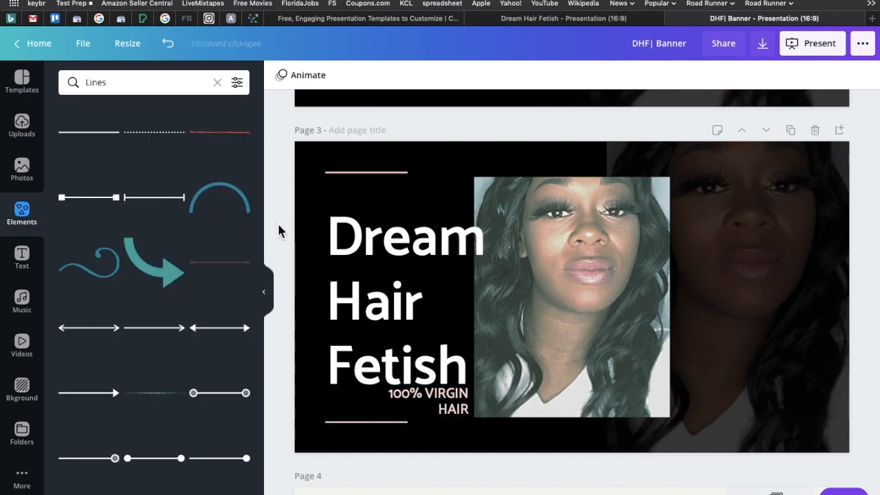
Duplicate page 3 and apply the black-and-white Street filter at intensity 50 to the front portrait on the new page.
{"action": "scroll", "coordinate": [279, 229], "scroll_direction": "down", "scroll_amount": 1}
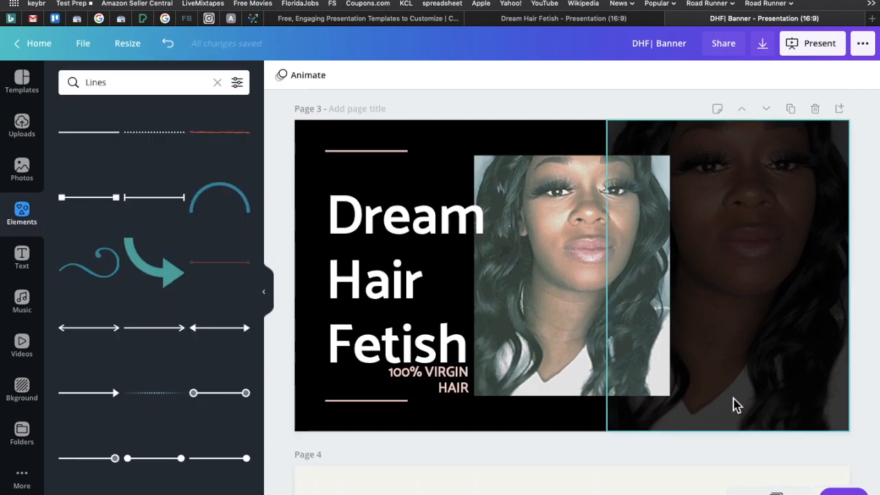
{"action": "left_click", "coordinate": [791, 110]}
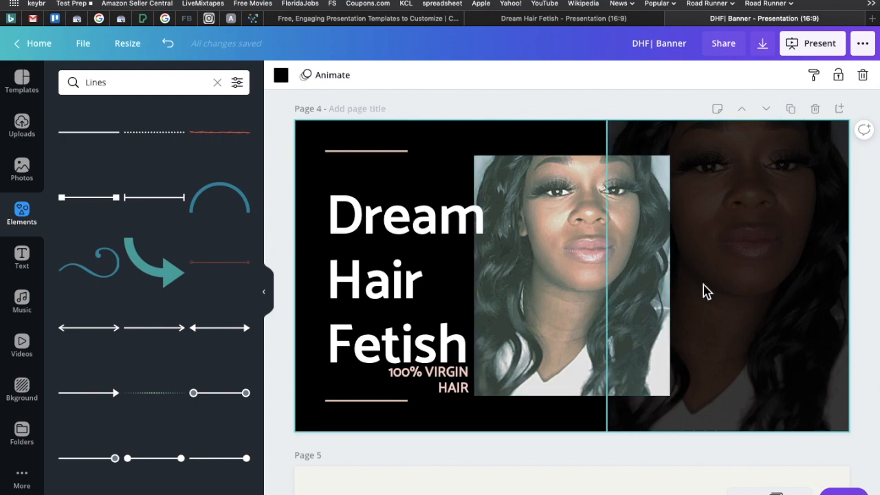
{"action": "left_click", "coordinate": [608, 249]}
{"action": "left_click", "coordinate": [353, 75]}
{"action": "left_click", "coordinate": [74, 244]}
{"action": "left_click_drag", "start_coordinate": [181, 299], "coordinate": [167, 304]}
{"action": "left_click", "coordinate": [236, 402]}
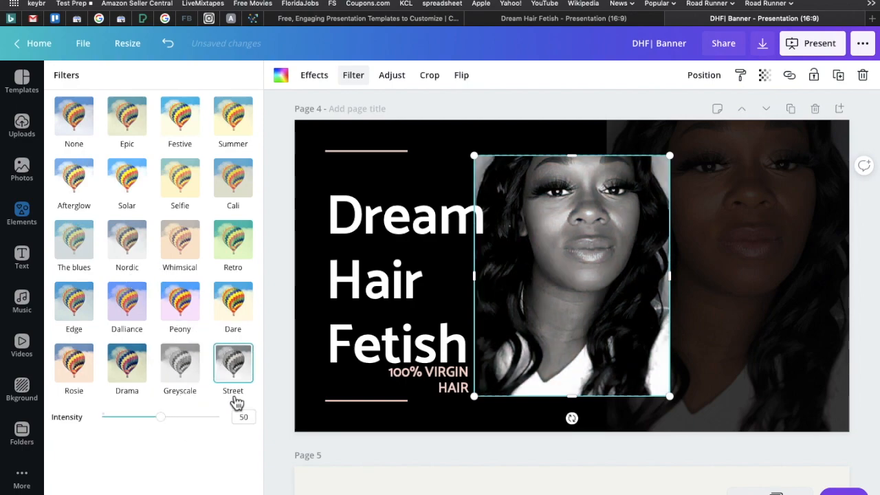
Color the Dream Hair Fetish heading on page 4 in the light pink brand color.
{"action": "left_click", "coordinate": [279, 225]}
{"action": "left_click", "coordinate": [363, 251]}
{"action": "left_click", "coordinate": [435, 75]}
{"action": "left_click", "coordinate": [169, 202]}
{"action": "left_click", "coordinate": [275, 274]}
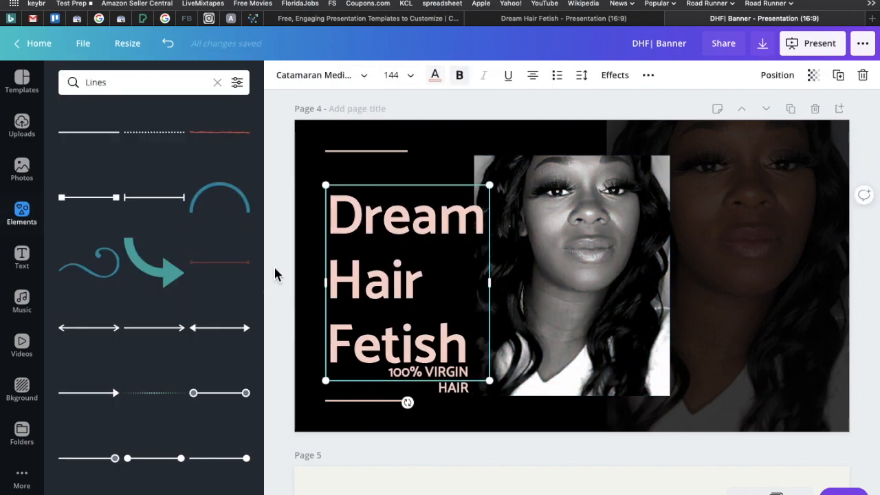
{"action": "left_click", "coordinate": [275, 271]}
Add a square shape in the light pink brand color to page 4 and enlarge it to cover the whole faded portrait.
{"action": "left_click", "coordinate": [845, 131]}
{"action": "left_click", "coordinate": [22, 209]}
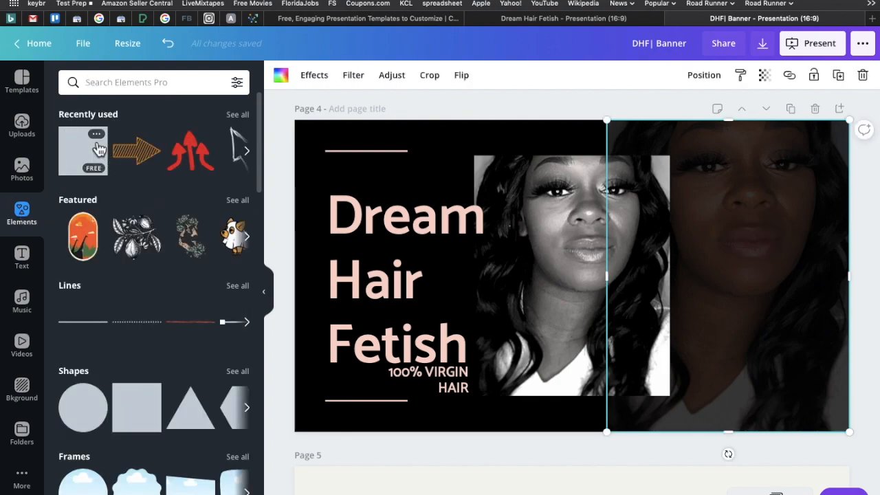
{"action": "left_click", "coordinate": [90, 151]}
{"action": "left_click_drag", "start_coordinate": [660, 276], "coordinate": [801, 307]}
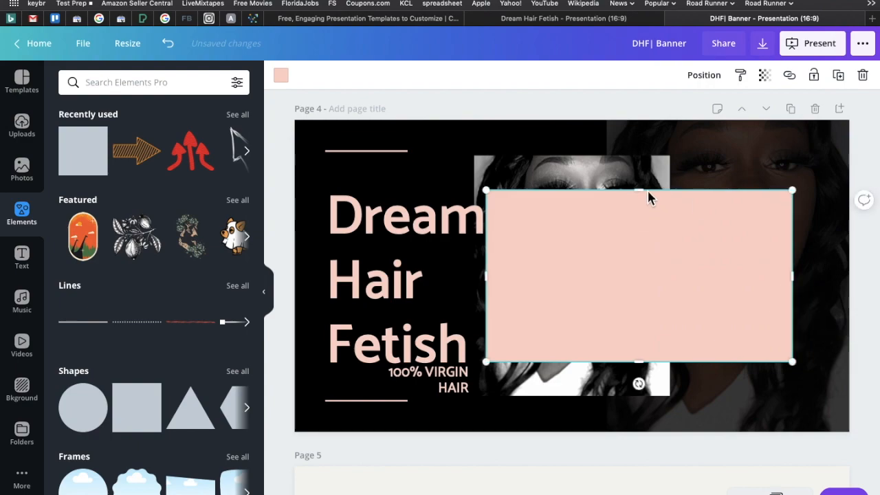
{"action": "left_click_drag", "start_coordinate": [644, 93], "coordinate": [637, 70]}
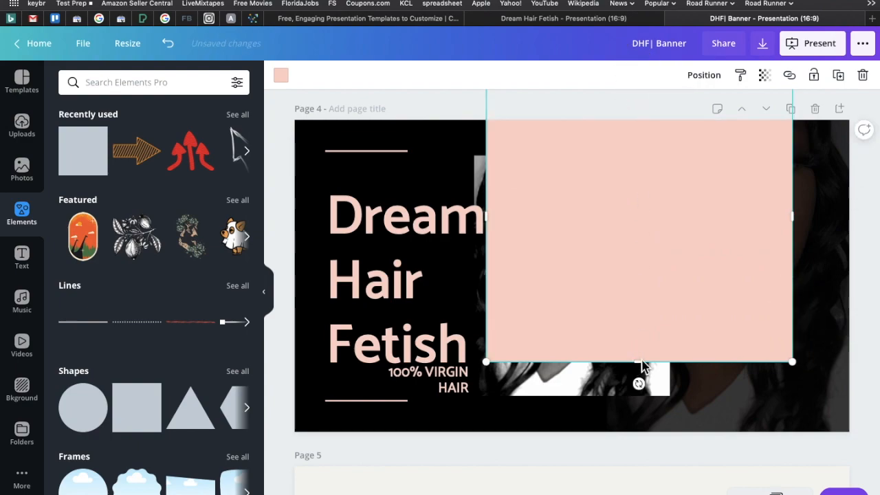
{"action": "left_click_drag", "start_coordinate": [658, 463], "coordinate": [660, 461]}
{"action": "left_click_drag", "start_coordinate": [656, 296], "coordinate": [776, 314]}
Send the pink shape backward so it sits behind the front portrait but over the faded one.
{"action": "left_click", "coordinate": [765, 76]}
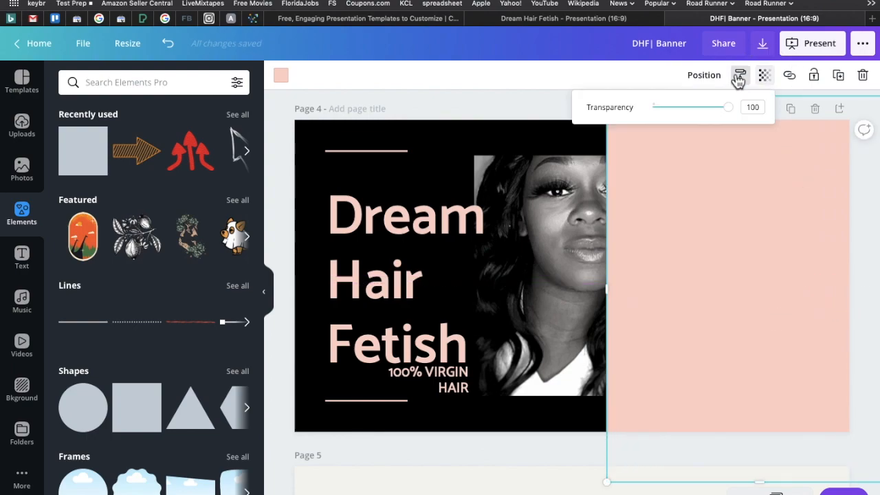
{"action": "left_click", "coordinate": [708, 77]}
{"action": "left_click", "coordinate": [689, 79]}
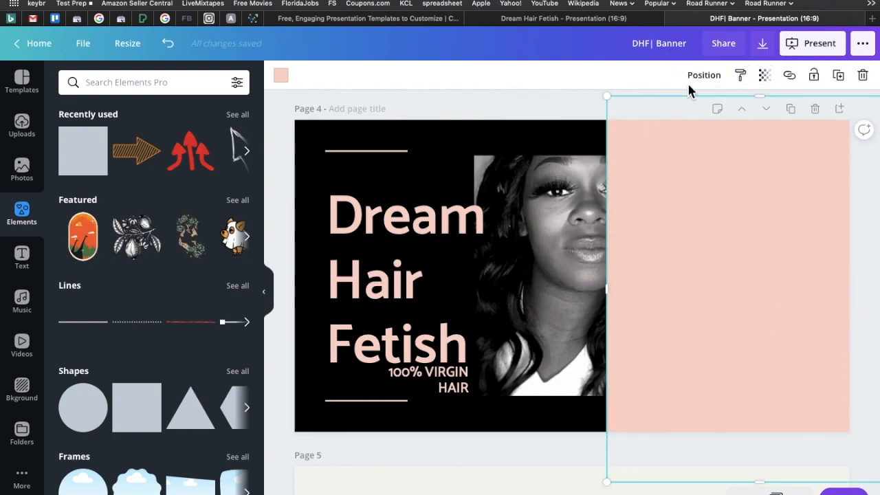
{"action": "left_click", "coordinate": [703, 77]}
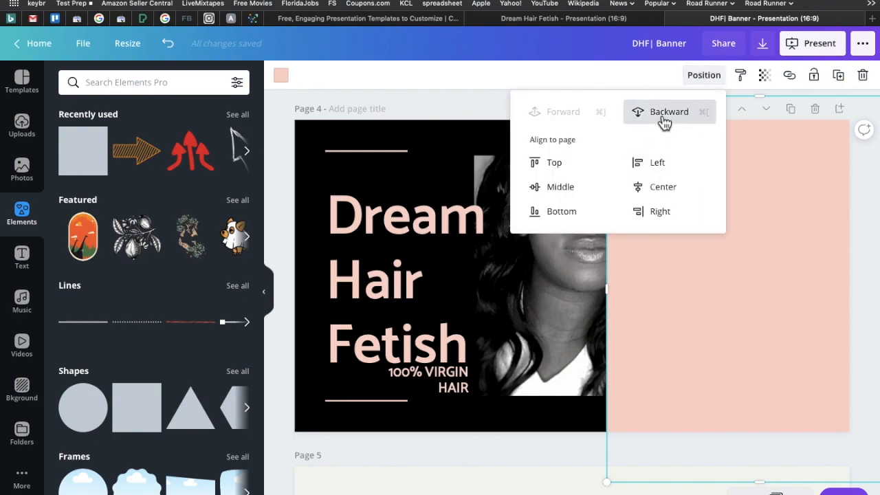
{"action": "left_click", "coordinate": [660, 122]}
{"action": "left_click", "coordinate": [727, 283]}
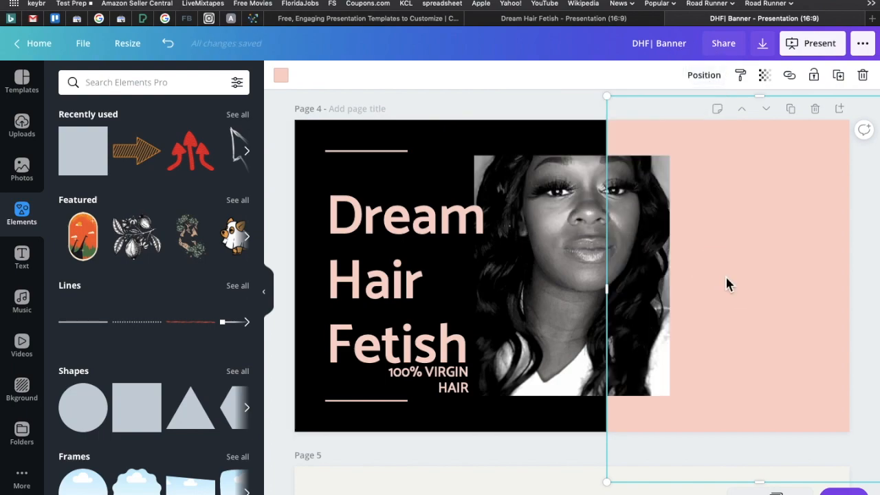
{"action": "left_click", "coordinate": [560, 100]}
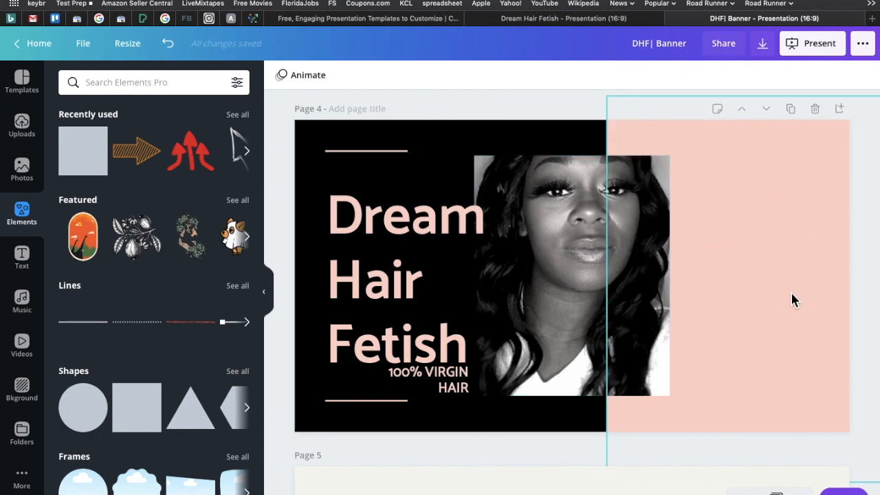
Set the pink shape's transparency to 24 so it tints the faded portrait.
{"action": "left_click", "coordinate": [740, 207]}
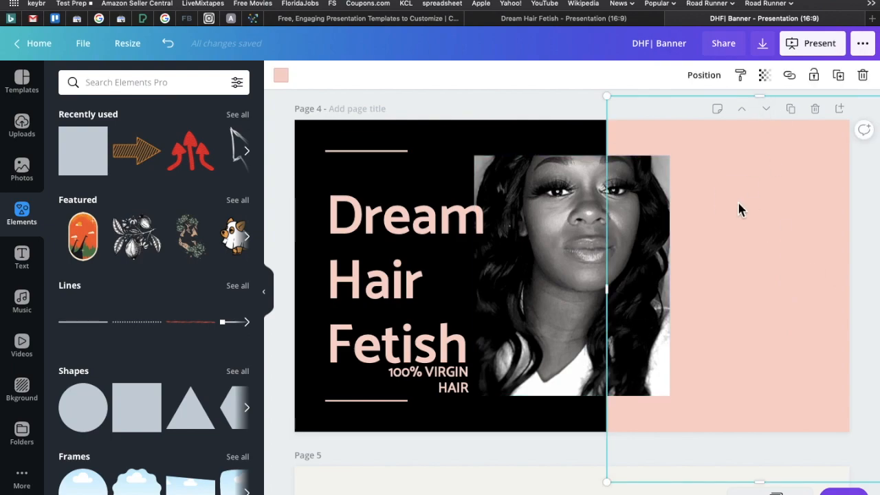
{"action": "left_click", "coordinate": [766, 79]}
{"action": "left_click", "coordinate": [767, 79]}
{"action": "left_click_drag", "start_coordinate": [711, 118], "coordinate": [671, 112]}
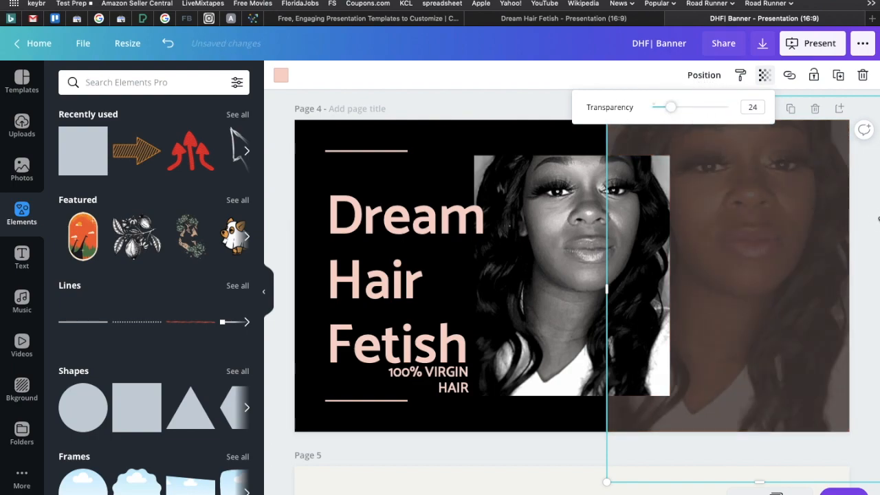
{"action": "left_click", "coordinate": [865, 218]}
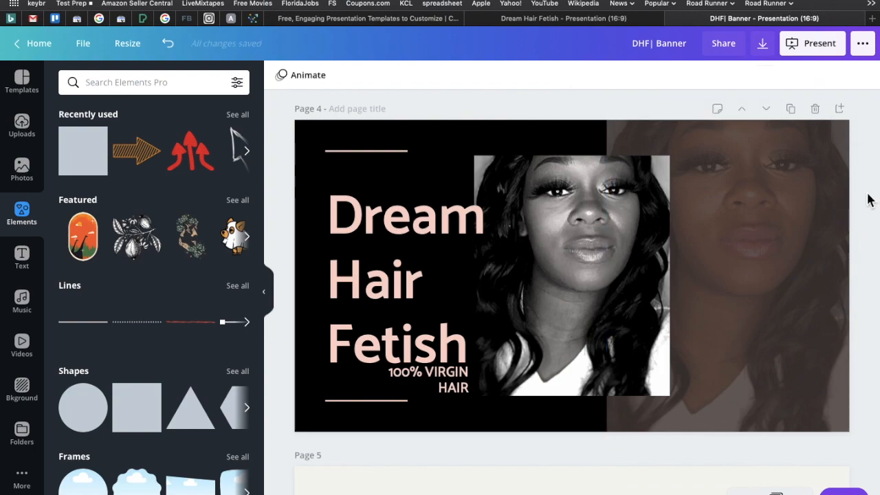
Check the transparency setting of the faded portrait on page 3 and compare the page with page 4.
{"action": "scroll", "coordinate": [868, 176], "scroll_direction": "up", "scroll_amount": 5}
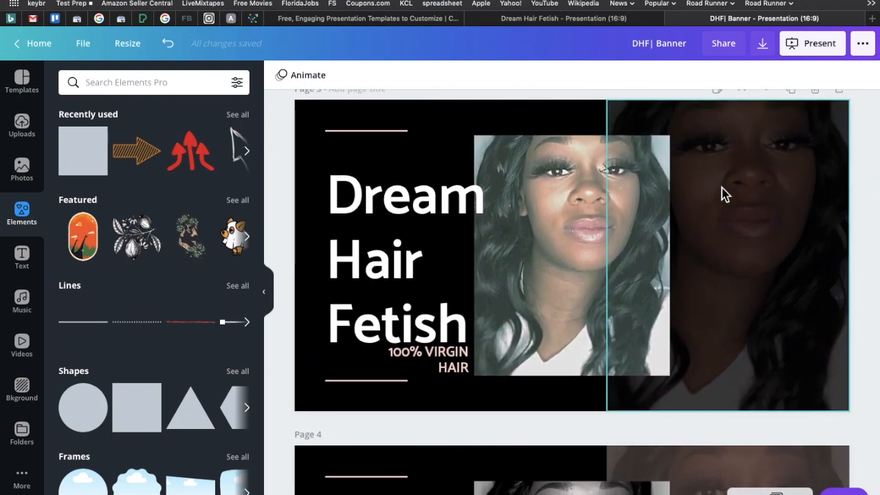
{"action": "left_click", "coordinate": [795, 155]}
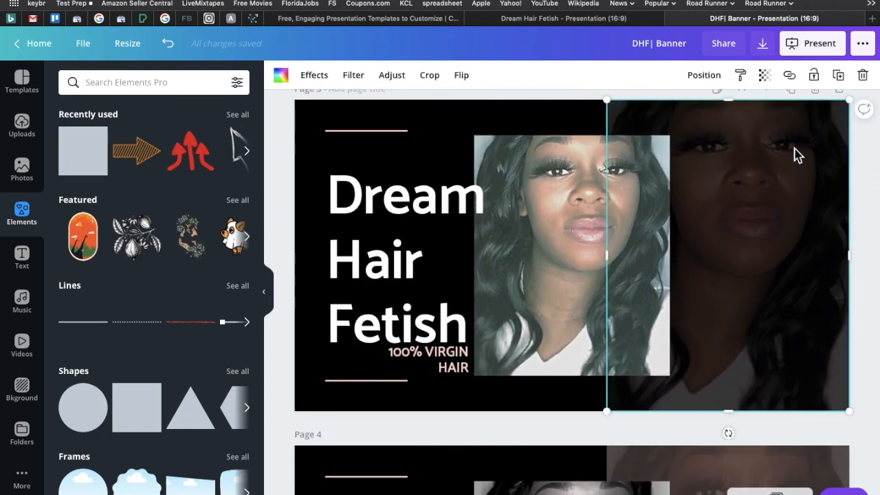
{"action": "left_click", "coordinate": [764, 75]}
{"action": "left_click", "coordinate": [867, 174]}
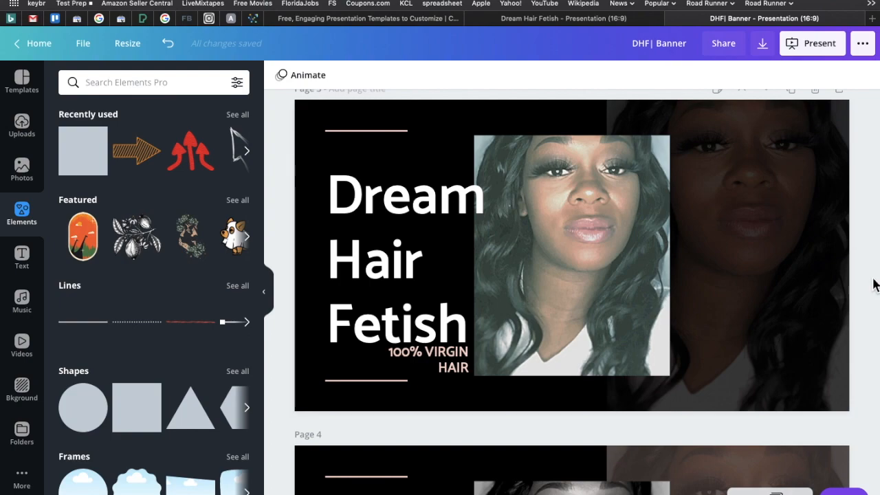
{"action": "scroll", "coordinate": [872, 296], "scroll_direction": "down", "scroll_amount": 3}
{"action": "scroll", "coordinate": [872, 297], "scroll_direction": "up", "scroll_amount": 3}
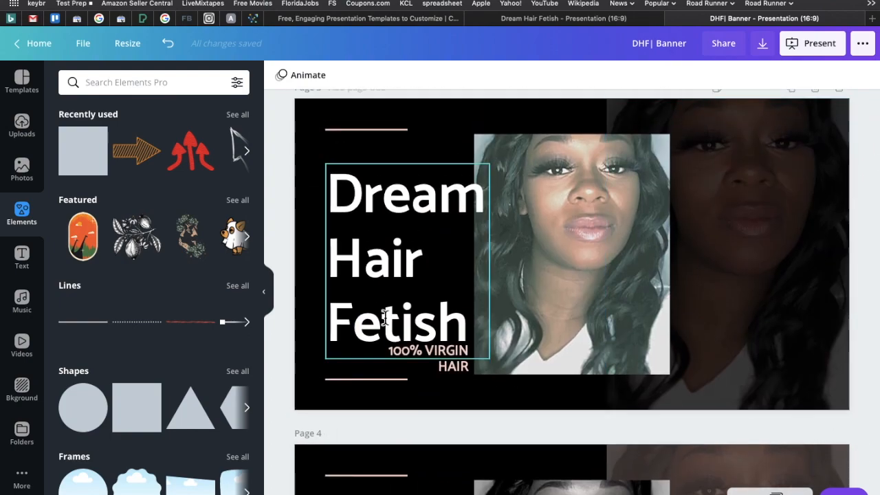
Color the "100% VIRGIN HAIR" subtitle on page 4 white.
{"action": "scroll", "coordinate": [873, 236], "scroll_direction": "down", "scroll_amount": 3}
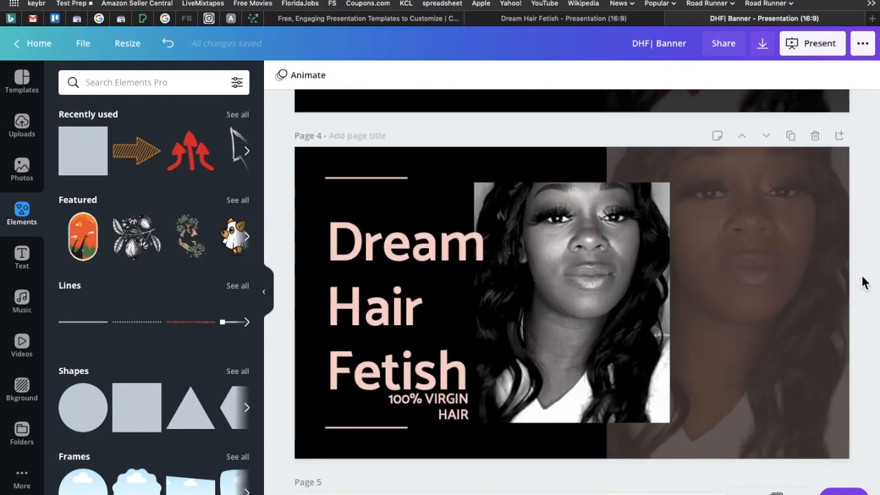
{"action": "left_click", "coordinate": [440, 411]}
{"action": "left_click", "coordinate": [442, 81]}
{"action": "left_click", "coordinate": [205, 195]}
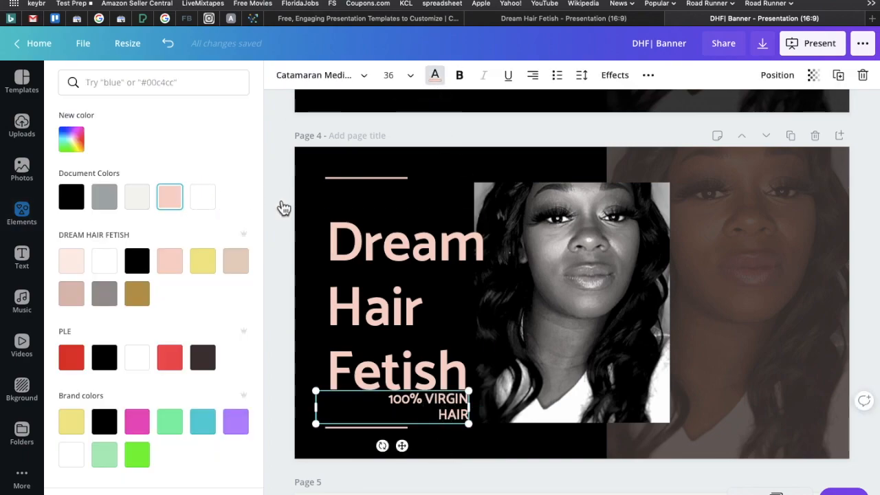
{"action": "left_click", "coordinate": [280, 206]}
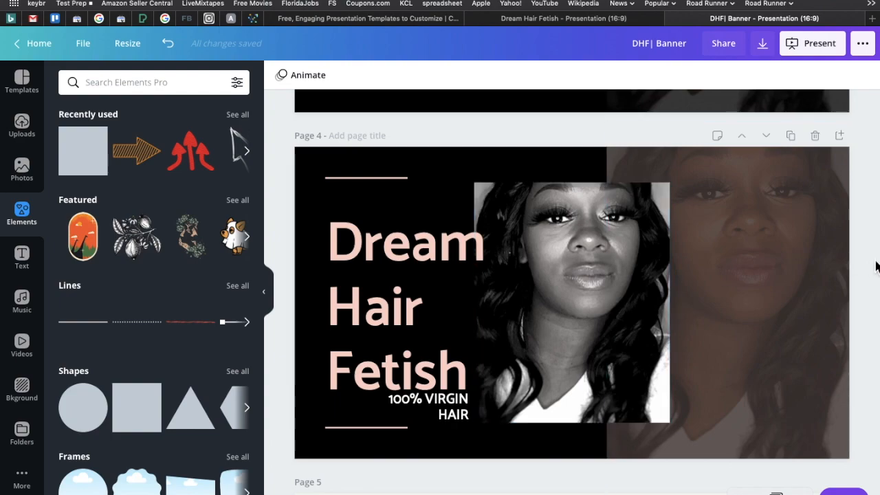
{"action": "scroll", "coordinate": [876, 266], "scroll_direction": "up", "scroll_amount": 2}
{"action": "scroll", "coordinate": [876, 266], "scroll_direction": "down", "scroll_amount": 3}
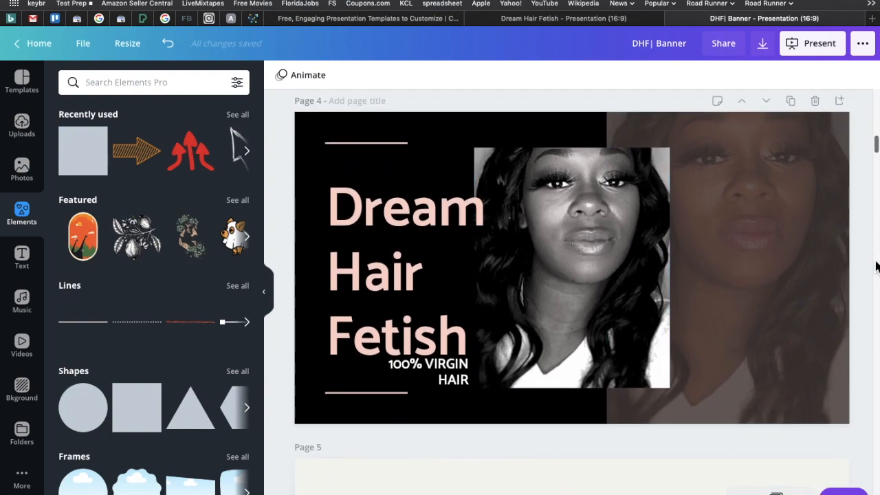